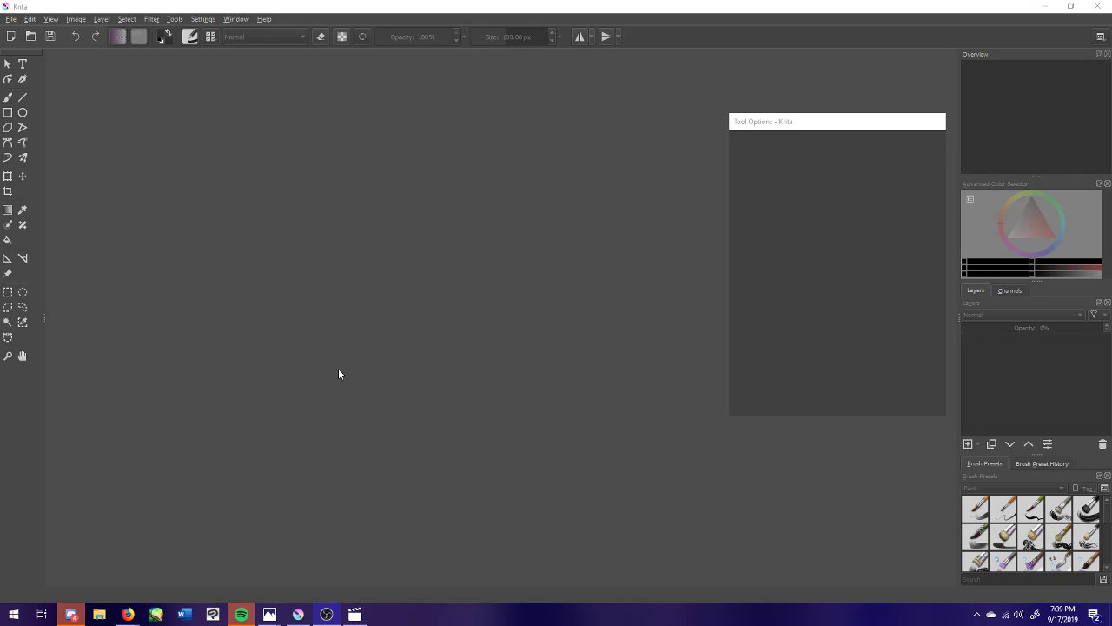
# - Open IMG_2173.jpg from the Downloads folder, sorted by modification date
pyautogui.click(14, 21)
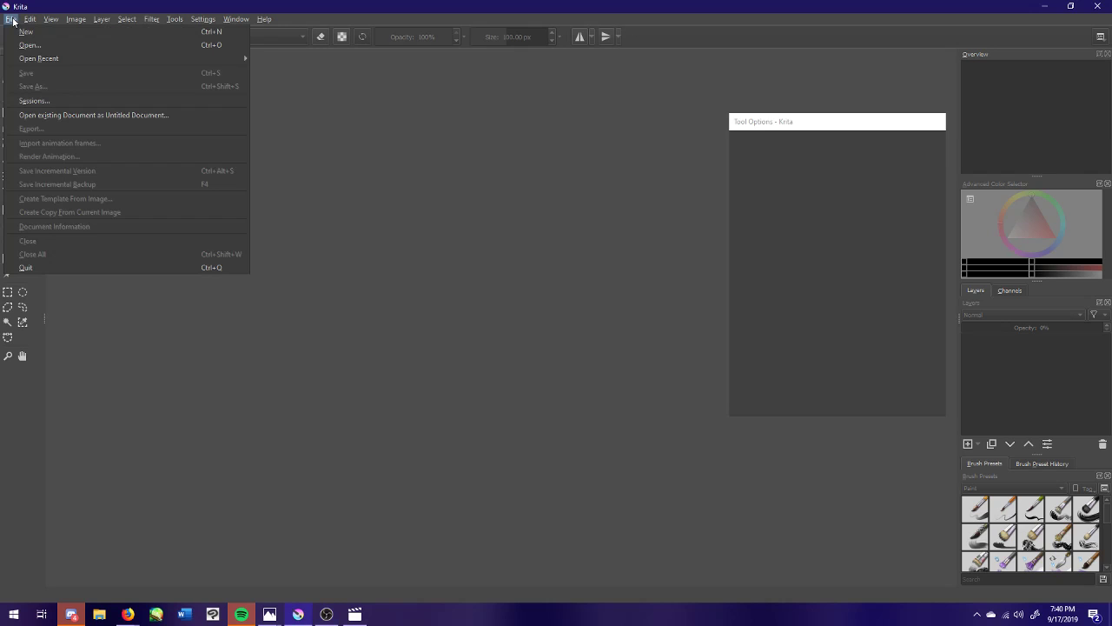
pyautogui.click(35, 43)
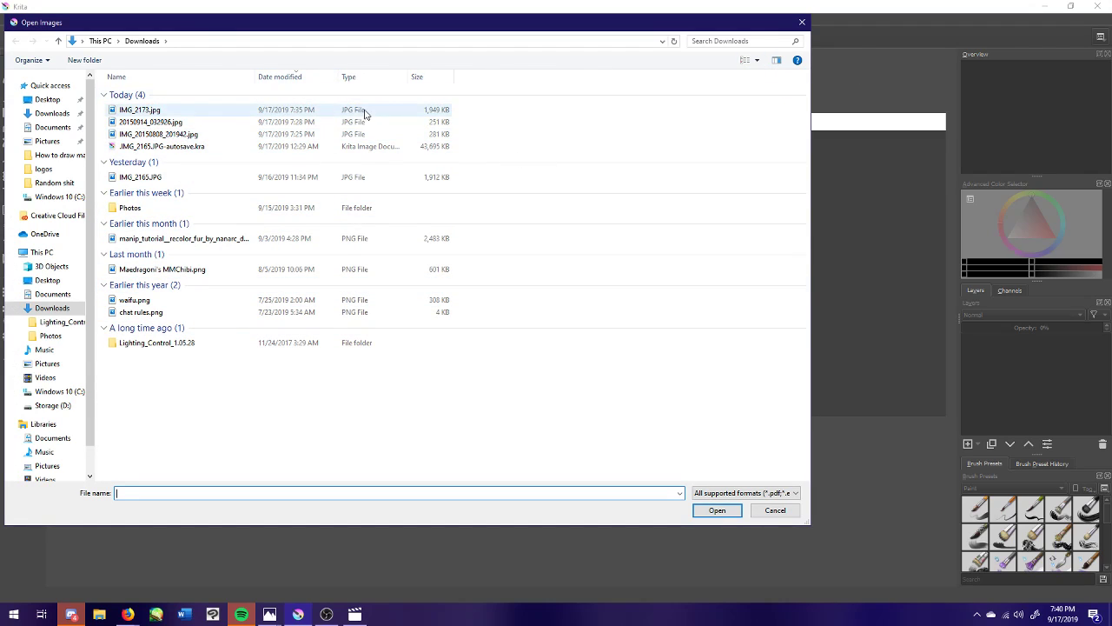
pyautogui.click(334, 79)
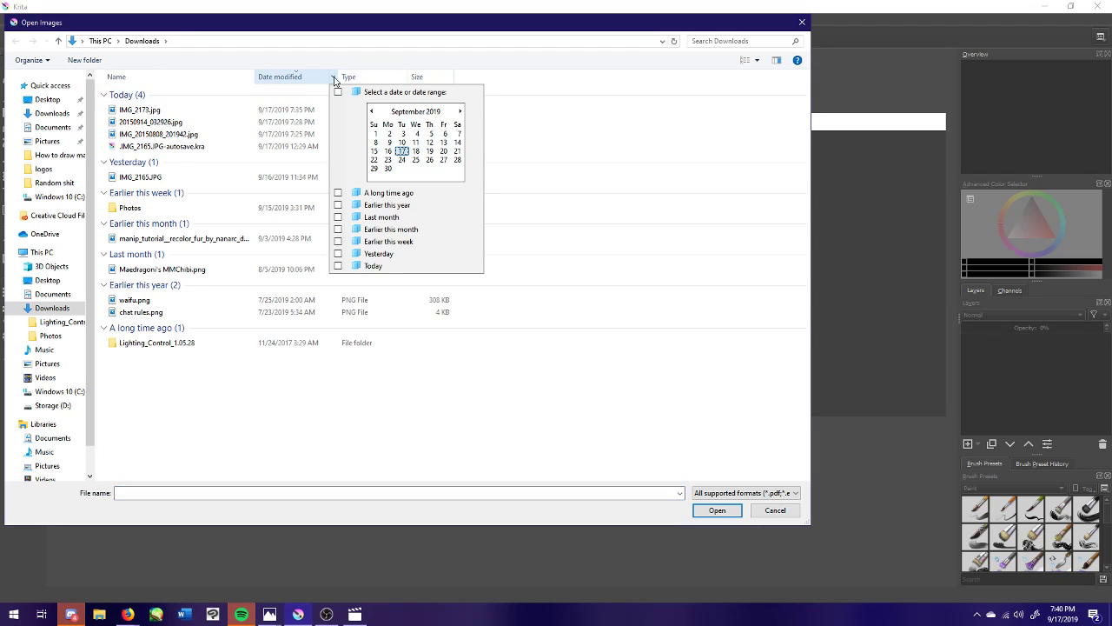
pyautogui.doubleClick(139, 110)
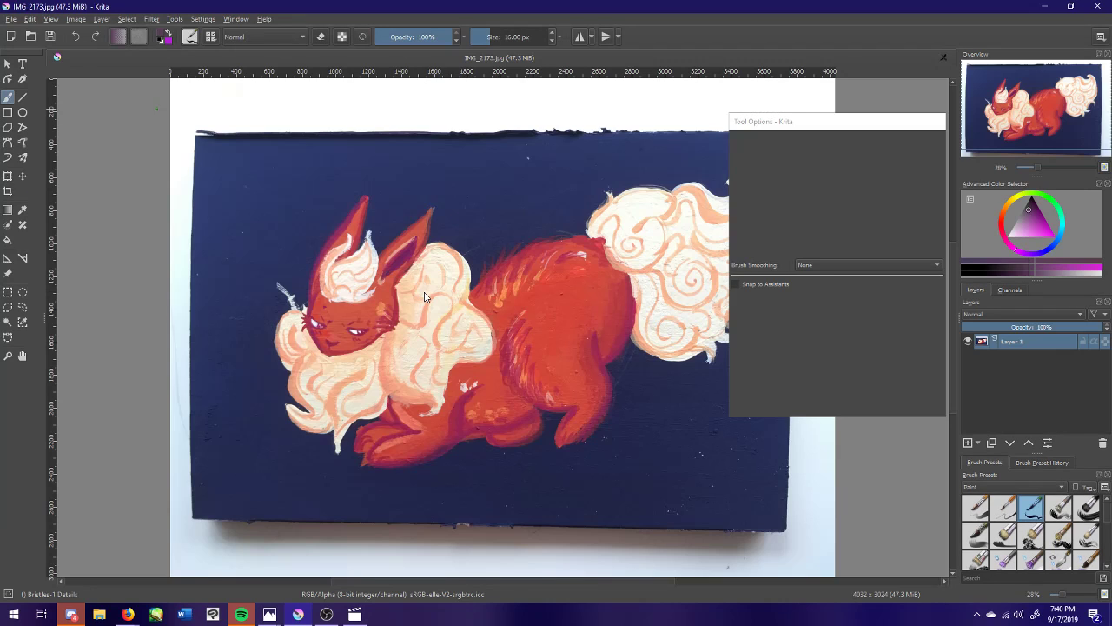
# - Crop the photo around the navy board, adjusting corner and bottom edge, to 3585 × 2378 px
pyautogui.moveTo(825, 123); pyautogui.dragTo(824, 164)
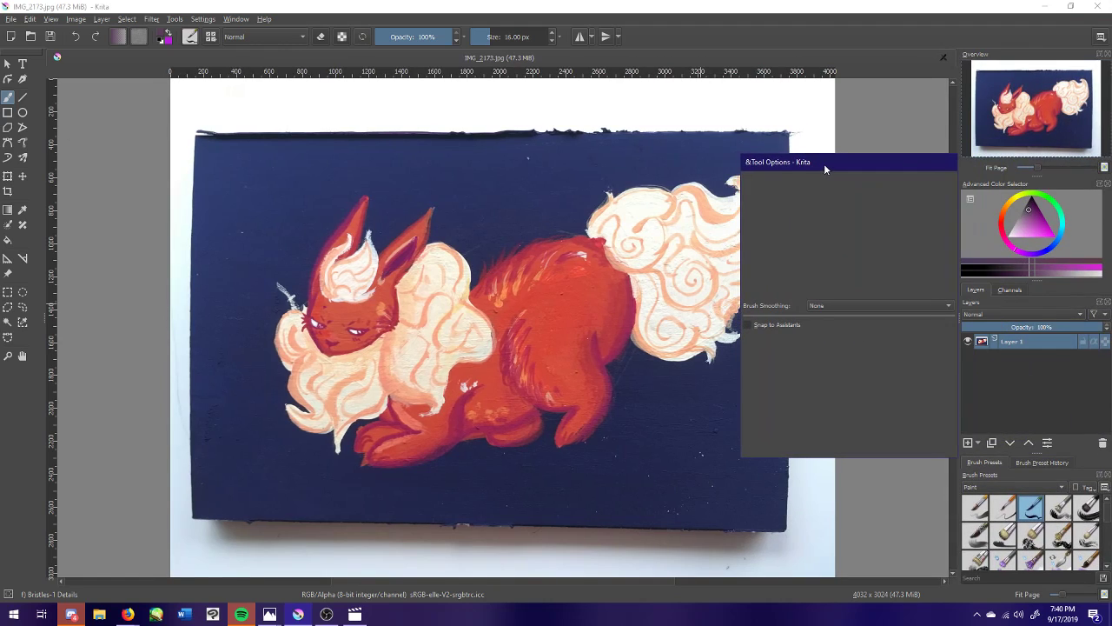
pyautogui.click(9, 193)
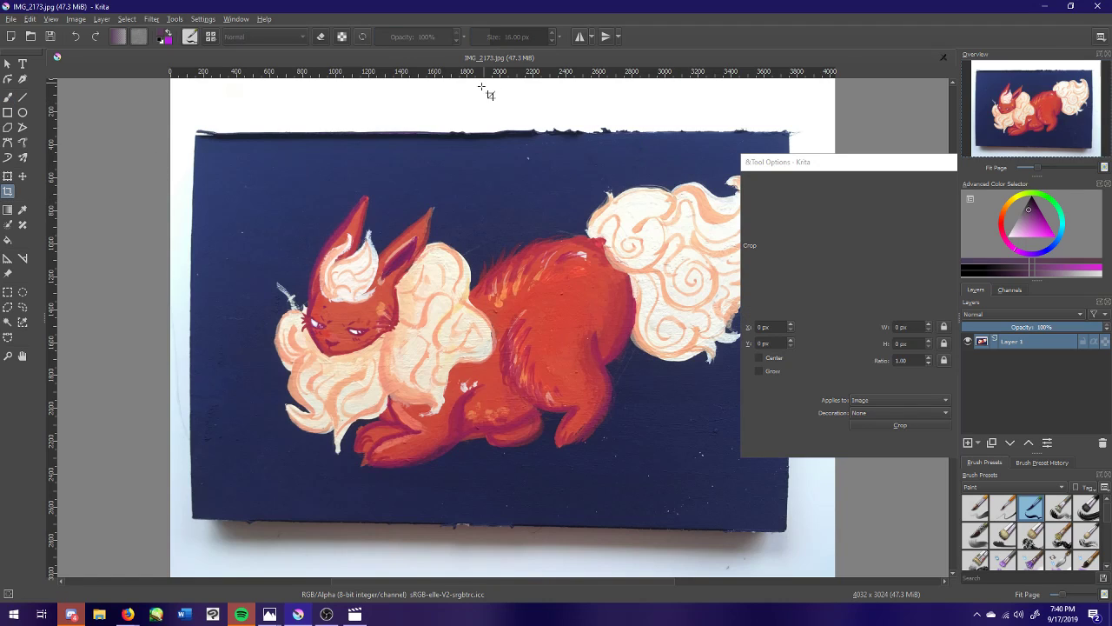
pyautogui.moveTo(196, 137); pyautogui.dragTo(795, 540)
pyautogui.moveTo(848, 161); pyautogui.dragTo(958, 174)
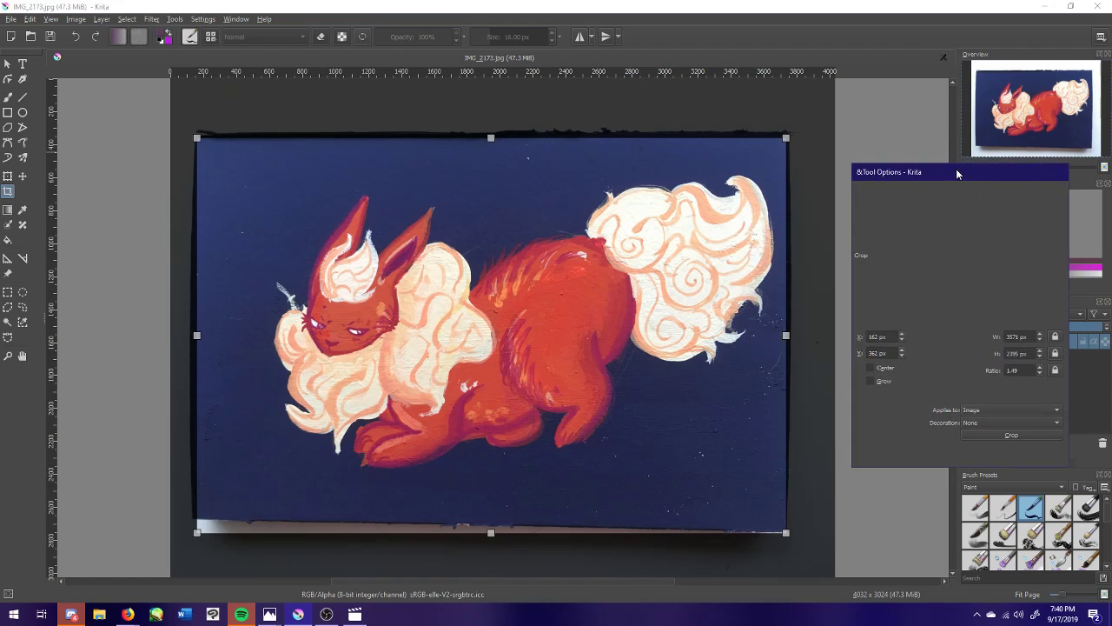
pyautogui.moveTo(197, 137); pyautogui.dragTo(194, 136)
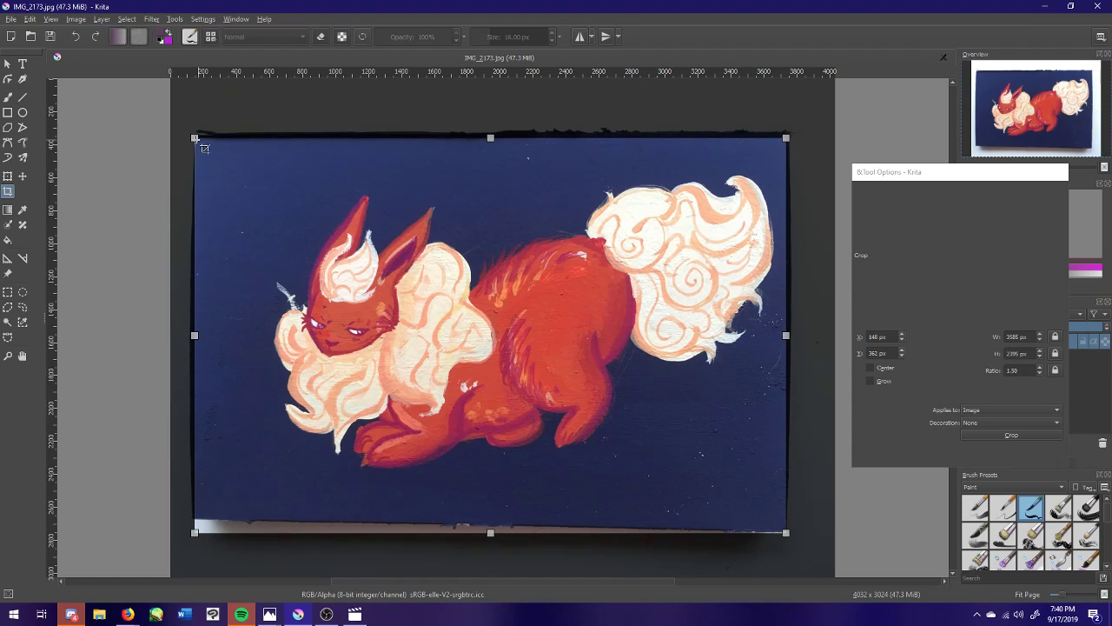
pyautogui.moveTo(491, 531); pyautogui.dragTo(490, 530)
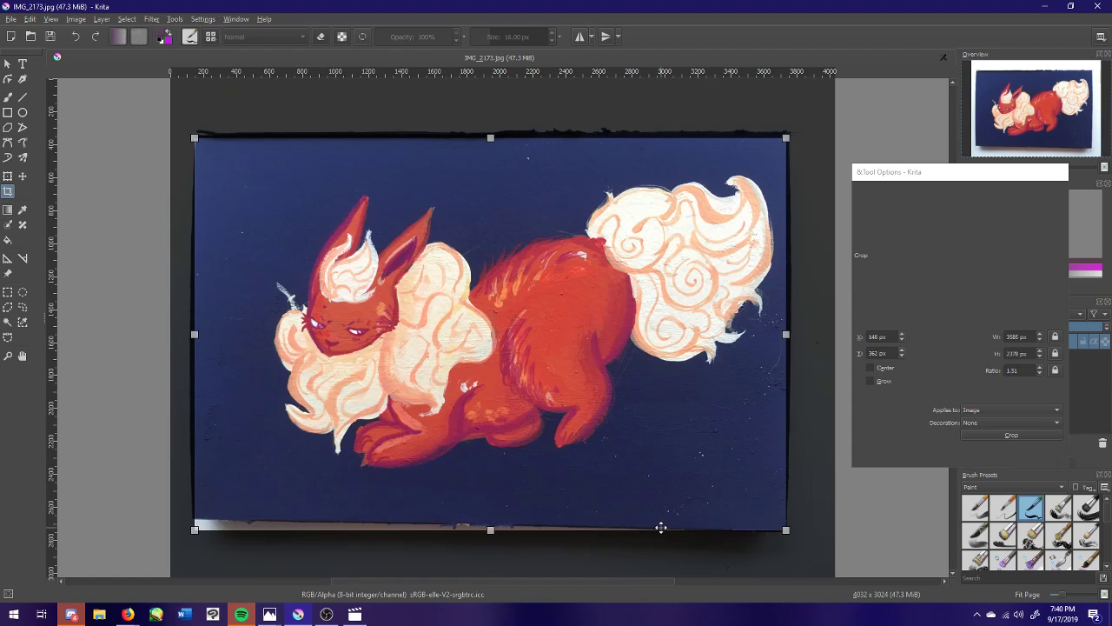
pyautogui.click(1032, 435)
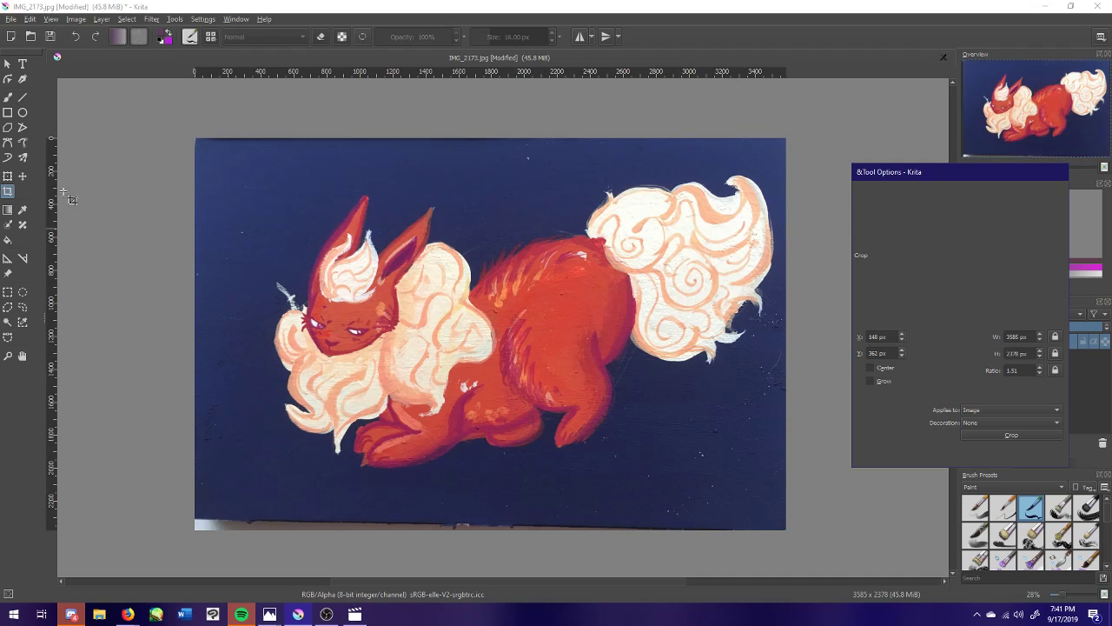
# - Apply a Warp transform pulling the bottom-left corner and bottom-edge middle slightly down
pyautogui.click(8, 177)
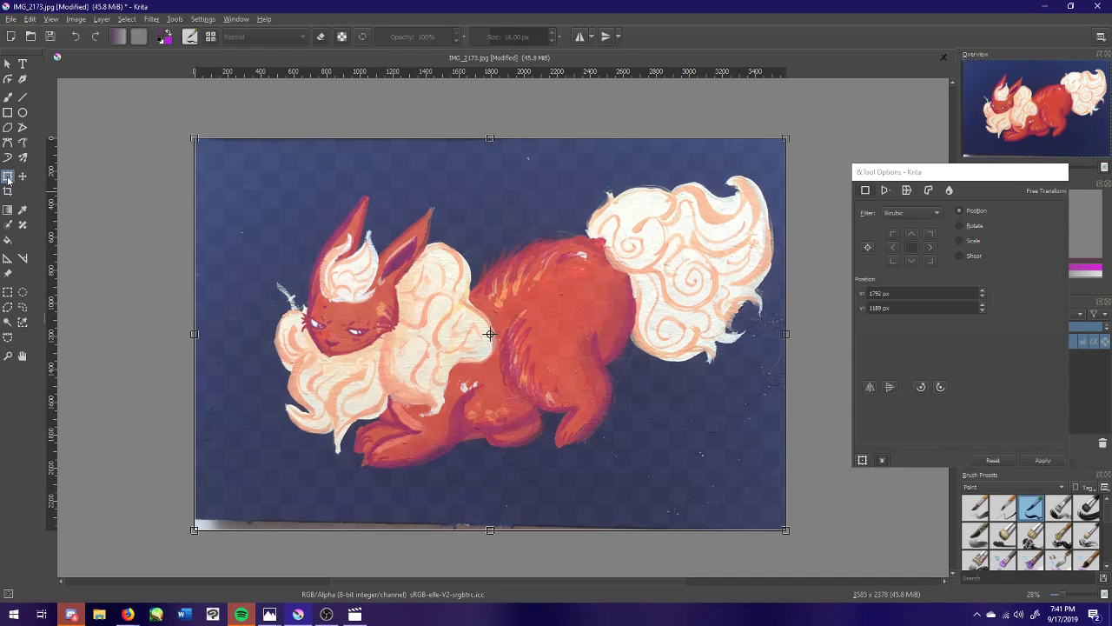
pyautogui.moveTo(918, 168); pyautogui.dragTo(452, 154)
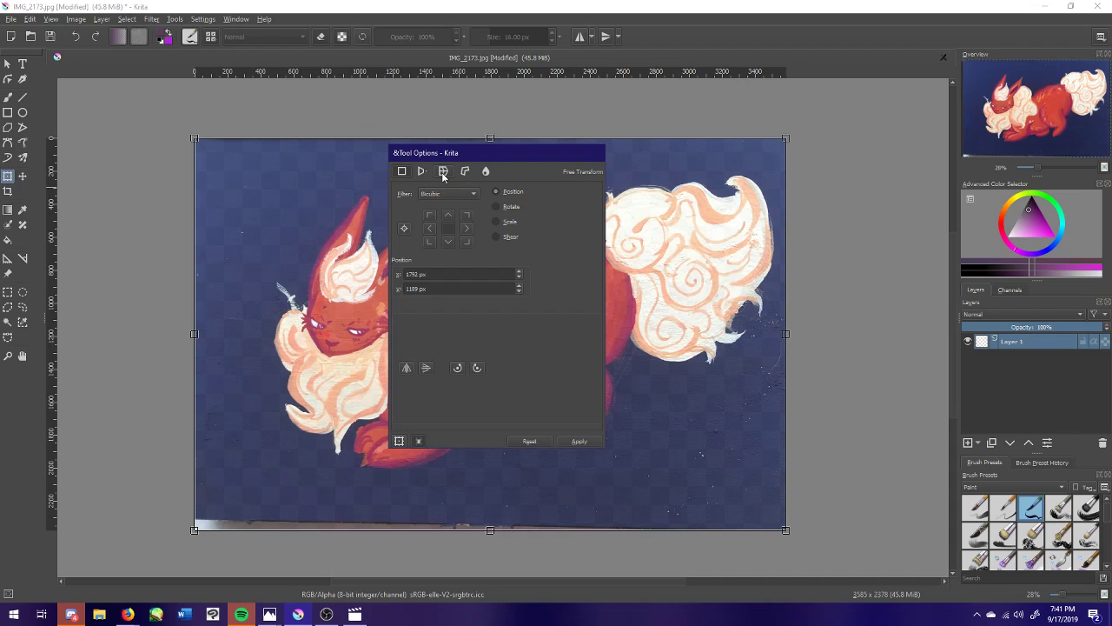
pyautogui.click(444, 171)
pyautogui.moveTo(452, 154); pyautogui.dragTo(780, 160)
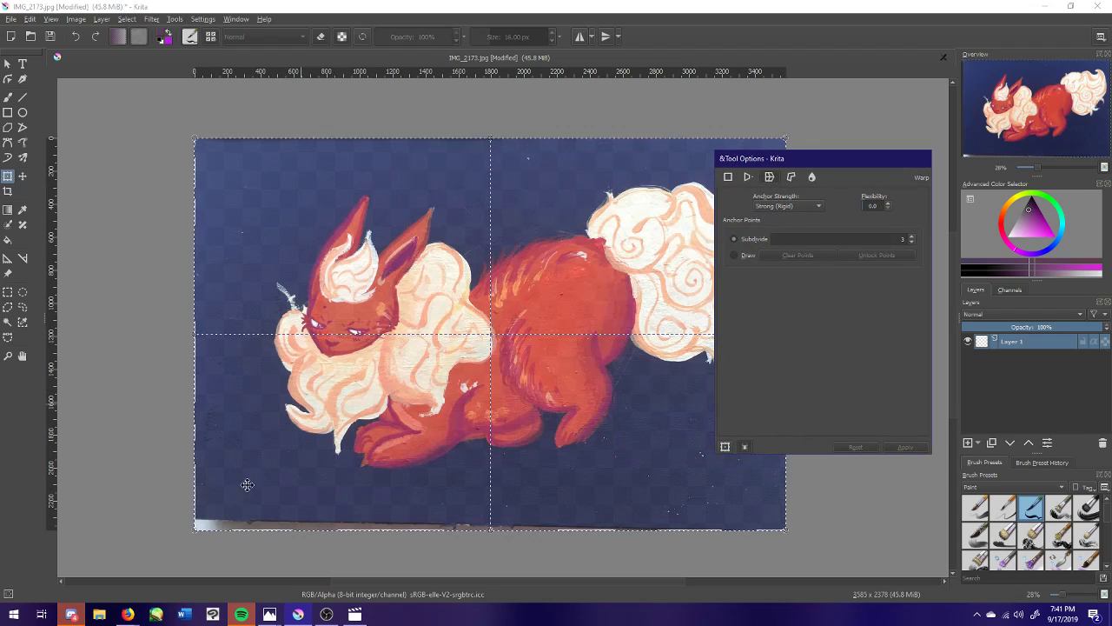
pyautogui.moveTo(196, 534); pyautogui.dragTo(193, 545)
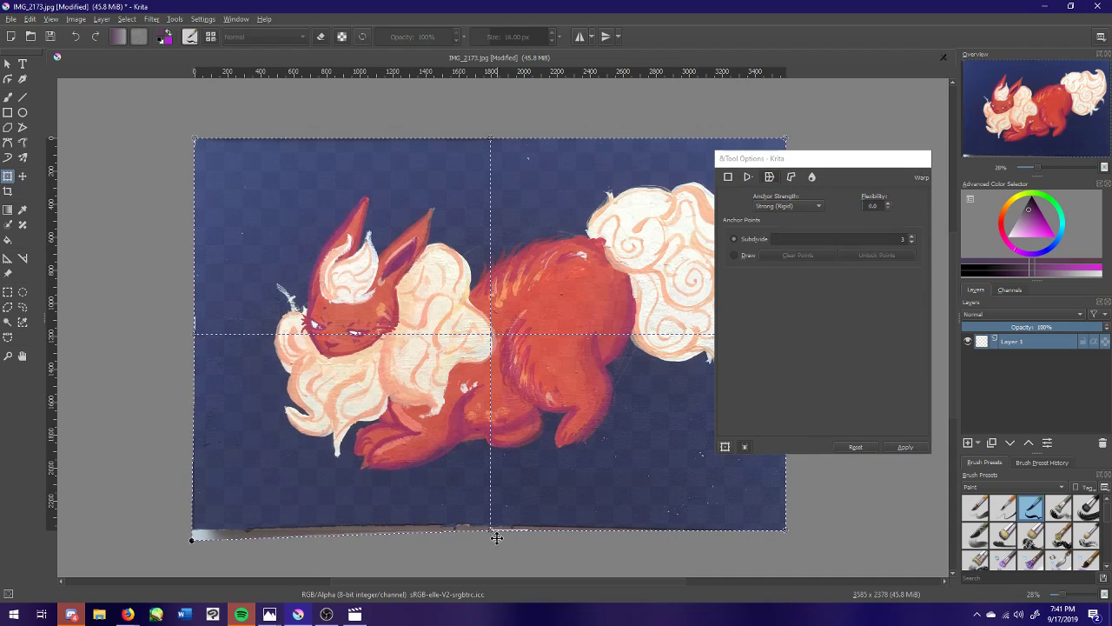
pyautogui.moveTo(493, 532); pyautogui.dragTo(491, 537)
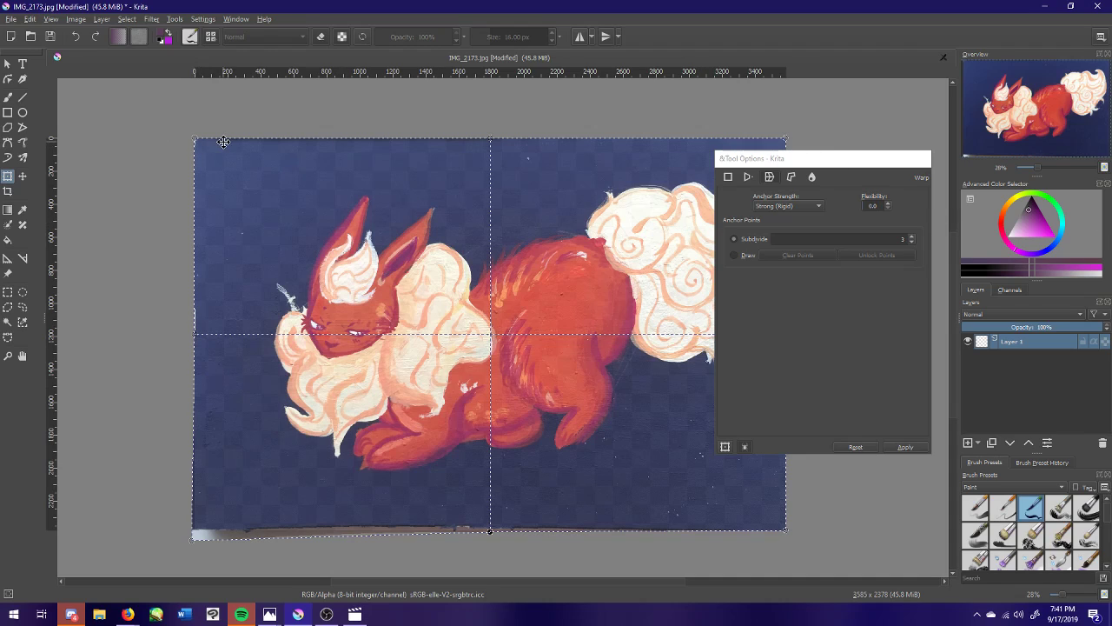
pyautogui.moveTo(196, 143); pyautogui.dragTo(195, 144)
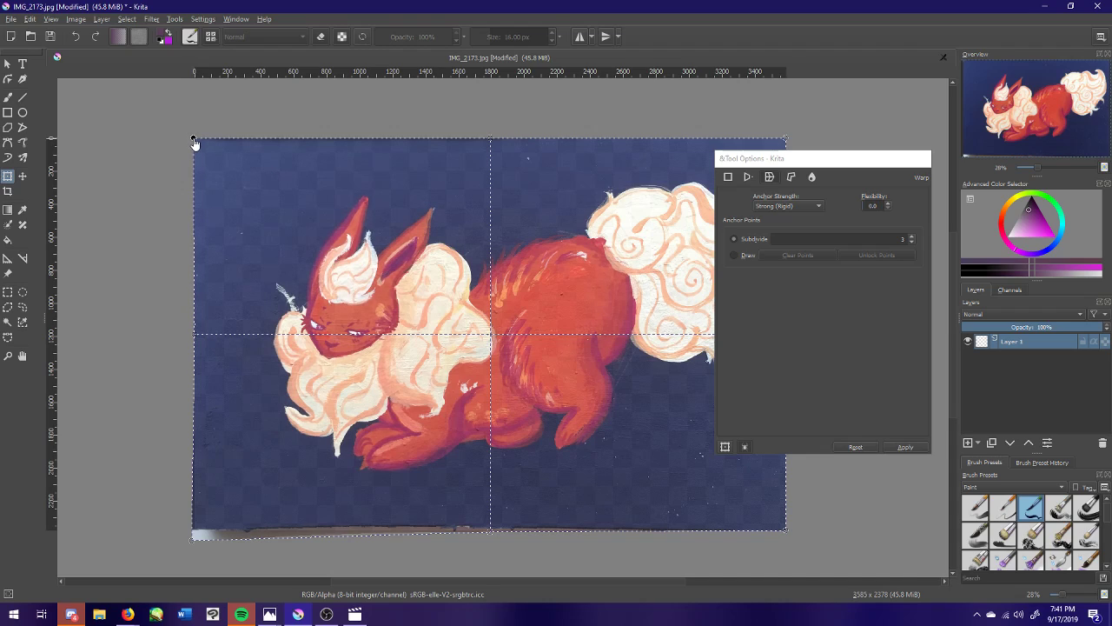
pyautogui.click(904, 446)
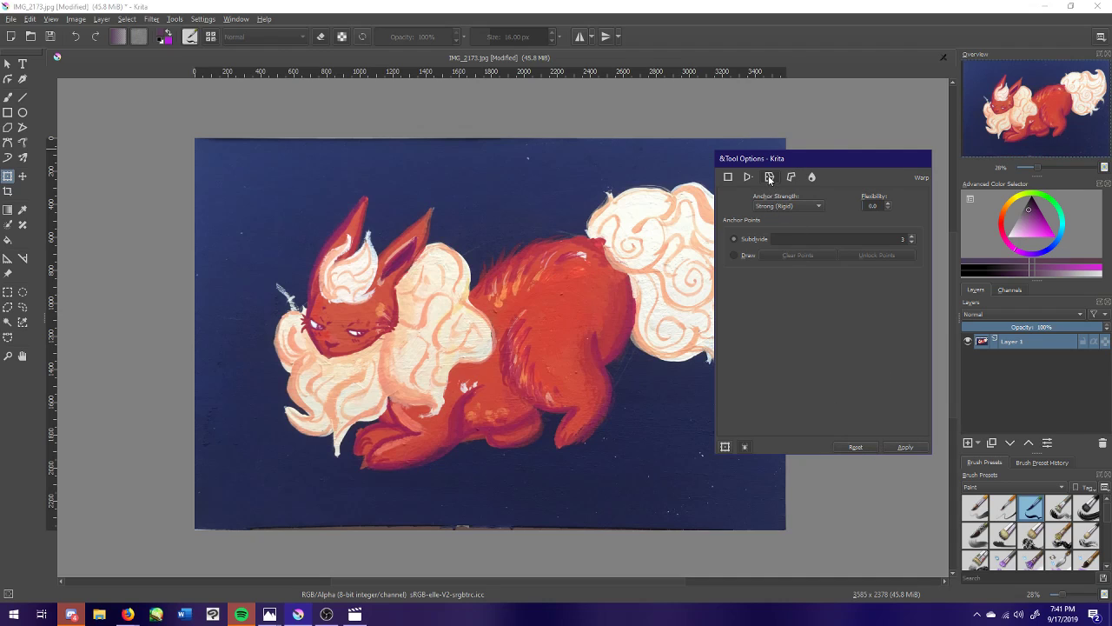
# - Start a new Warp, raise the grid subdivisions, and pull the bottom-left corner and bottom edge down
pyautogui.click(588, 318)
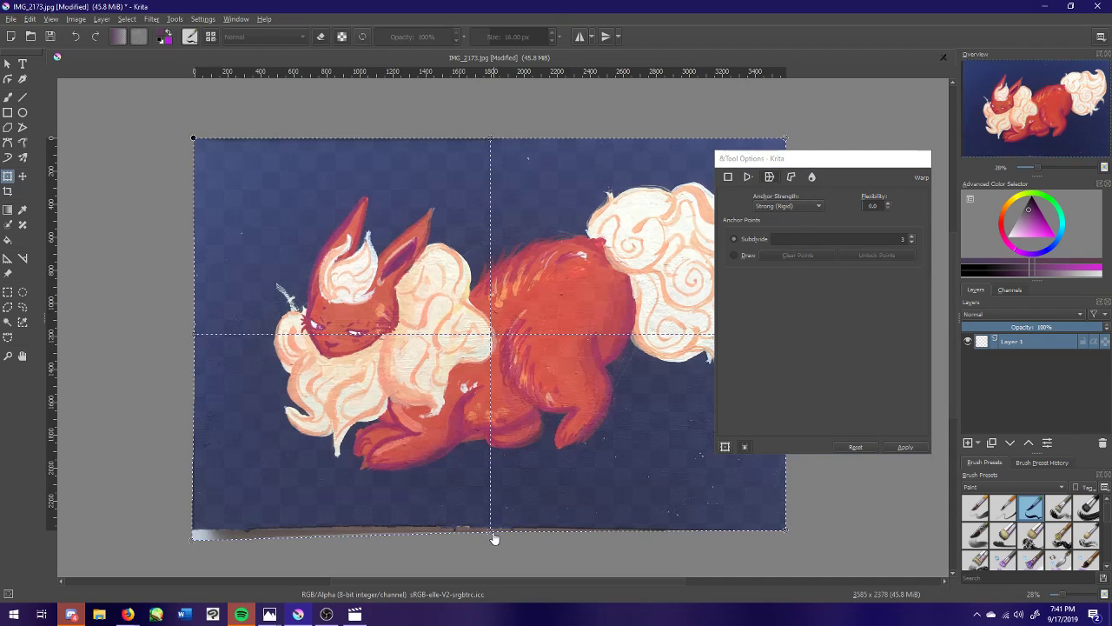
pyautogui.moveTo(493, 539); pyautogui.dragTo(491, 542)
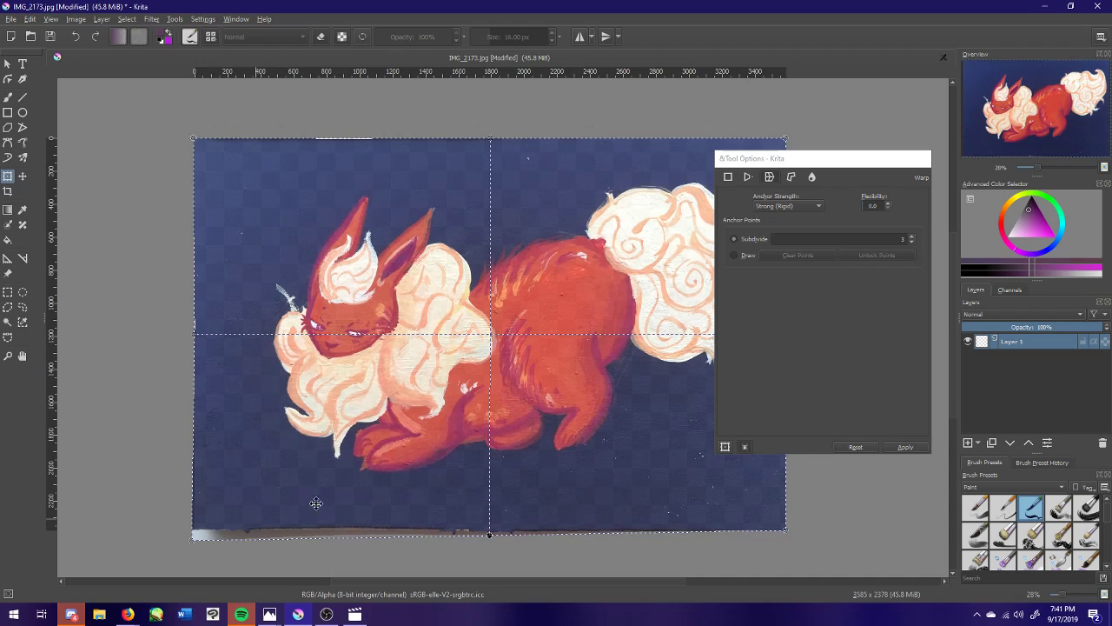
pyautogui.click(911, 242)
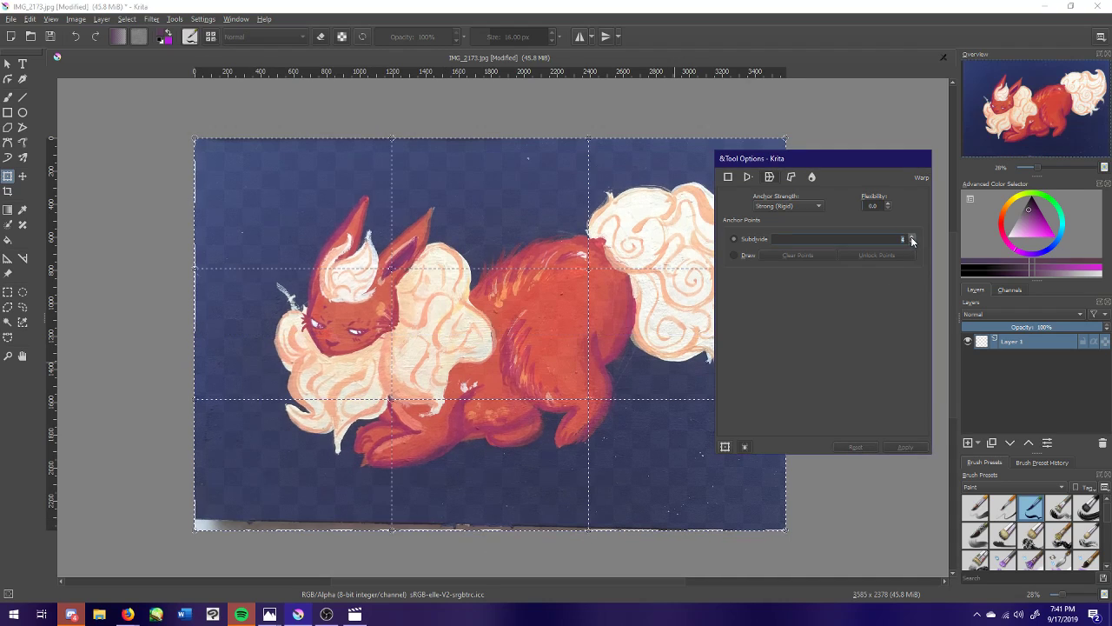
pyautogui.click(912, 241)
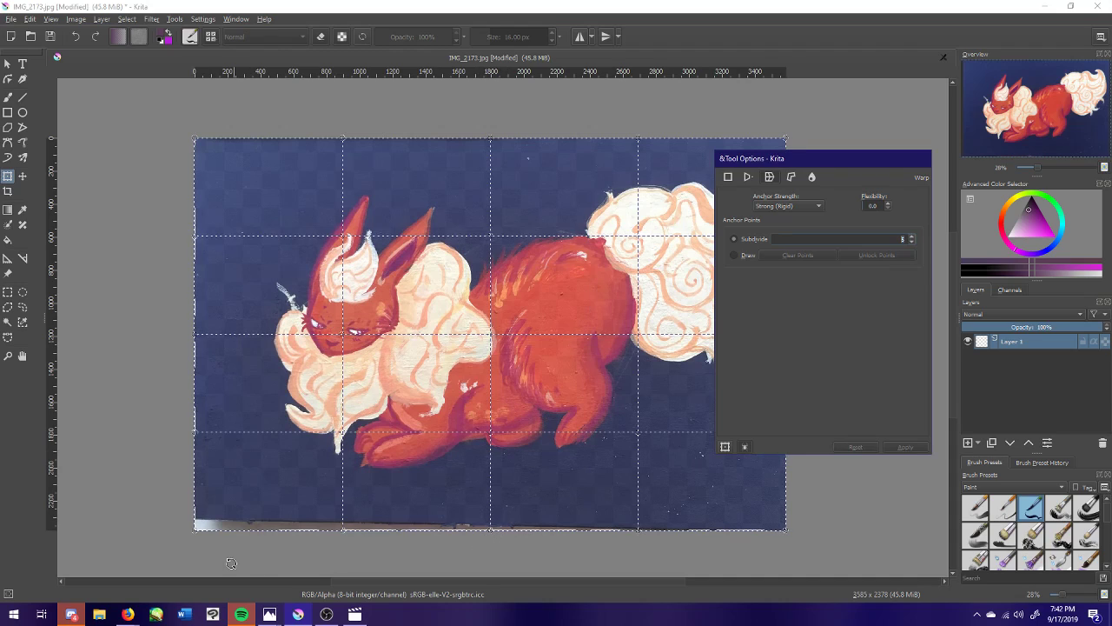
pyautogui.moveTo(195, 529); pyautogui.dragTo(193, 541)
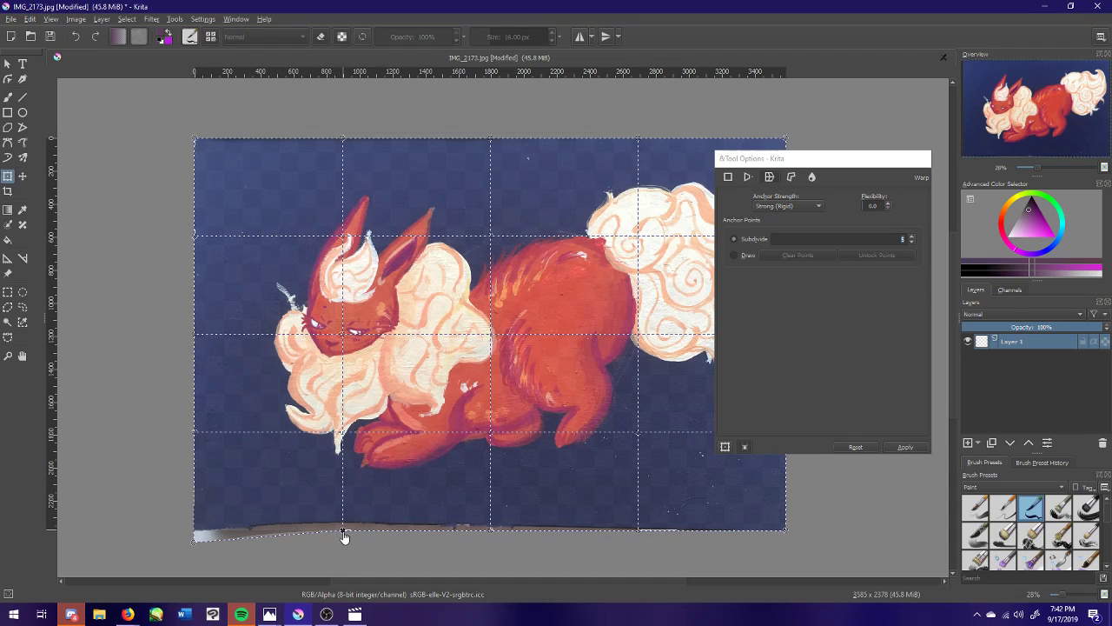
pyautogui.moveTo(345, 536); pyautogui.dragTo(345, 544)
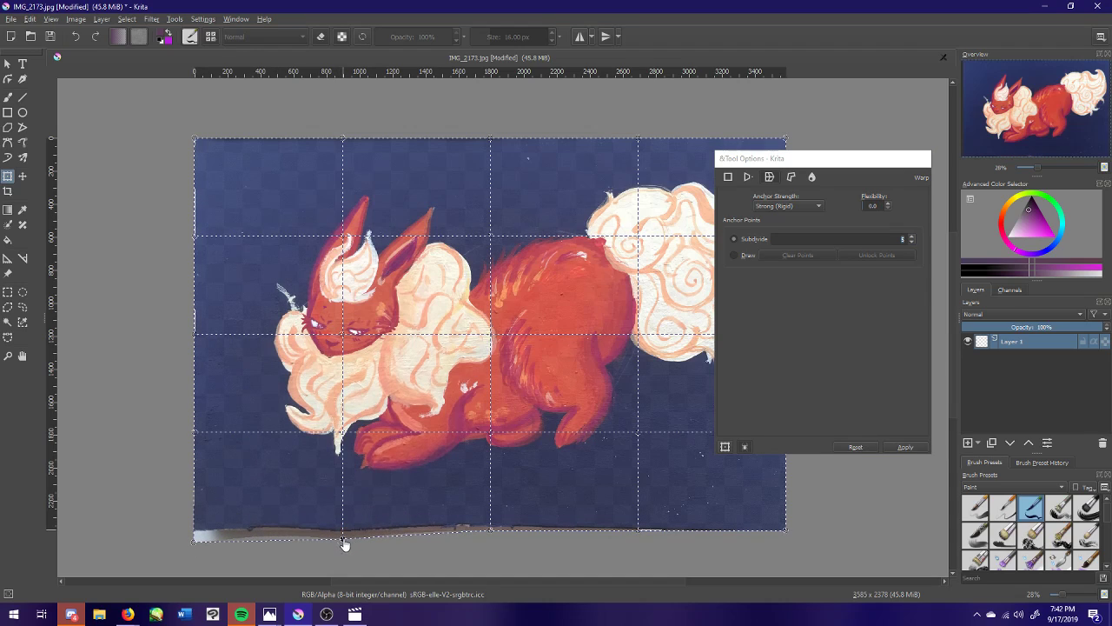
pyautogui.moveTo(492, 533); pyautogui.dragTo(496, 529)
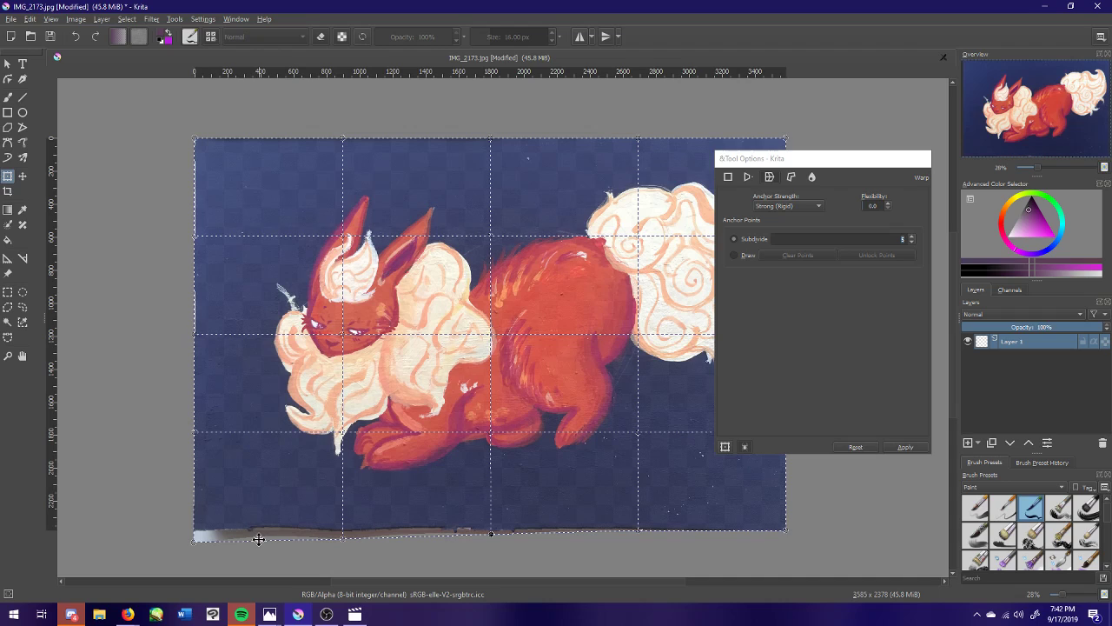
# - Adjust grid density, drag more bottom-edge points down to meet the canvas edge, and apply the warp
pyautogui.doubleClick(913, 237)
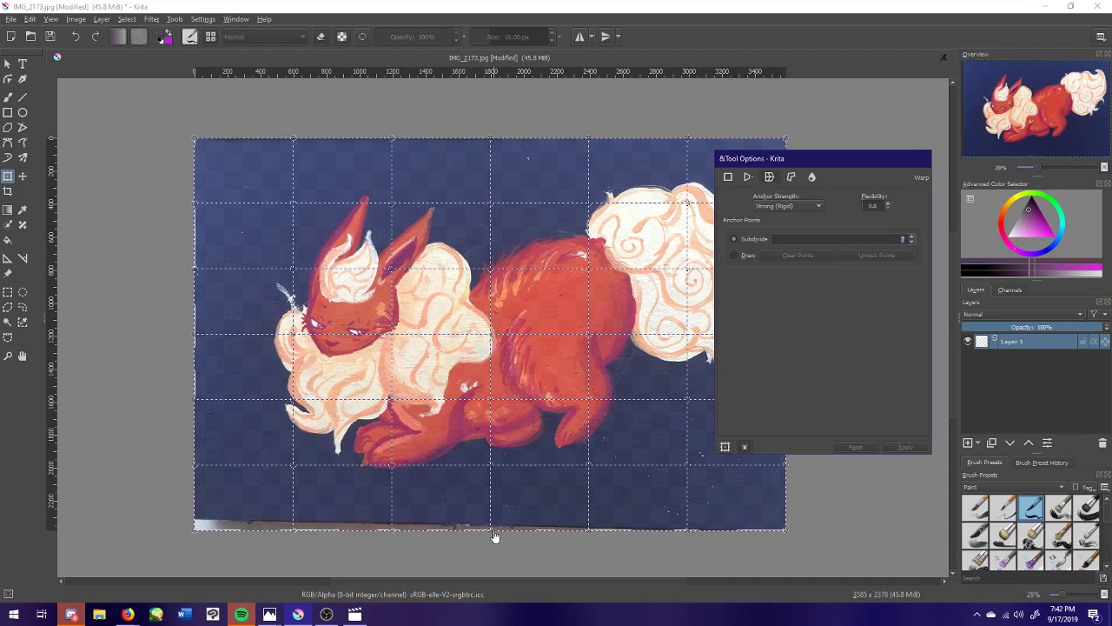
pyautogui.click(590, 537)
pyautogui.moveTo(497, 537); pyautogui.dragTo(491, 539)
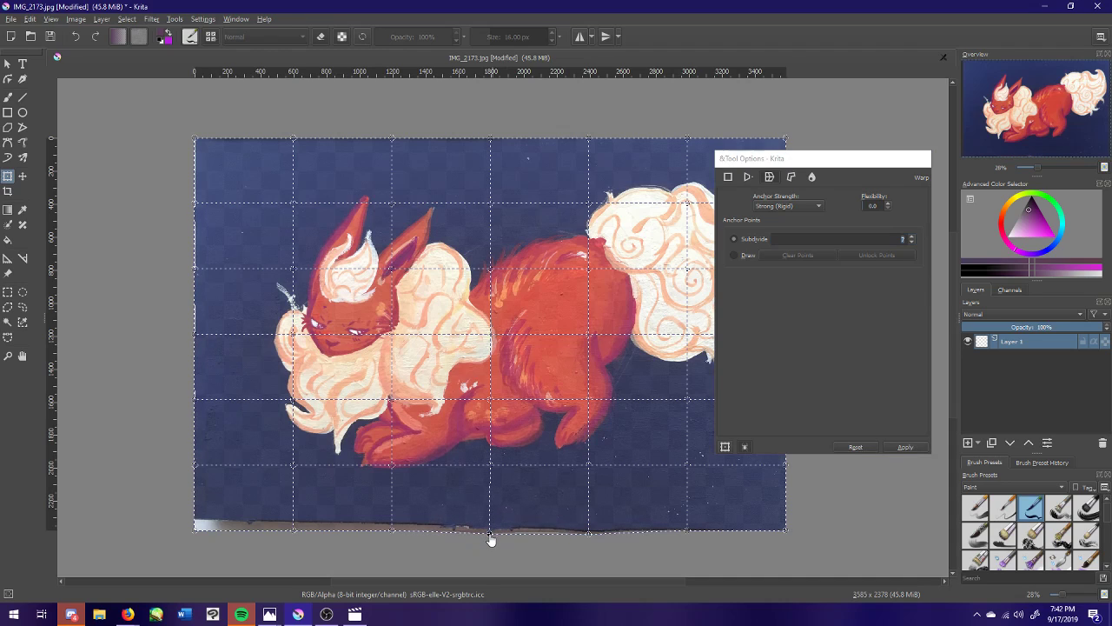
pyautogui.click(912, 243)
pyautogui.click(912, 244)
pyautogui.click(913, 243)
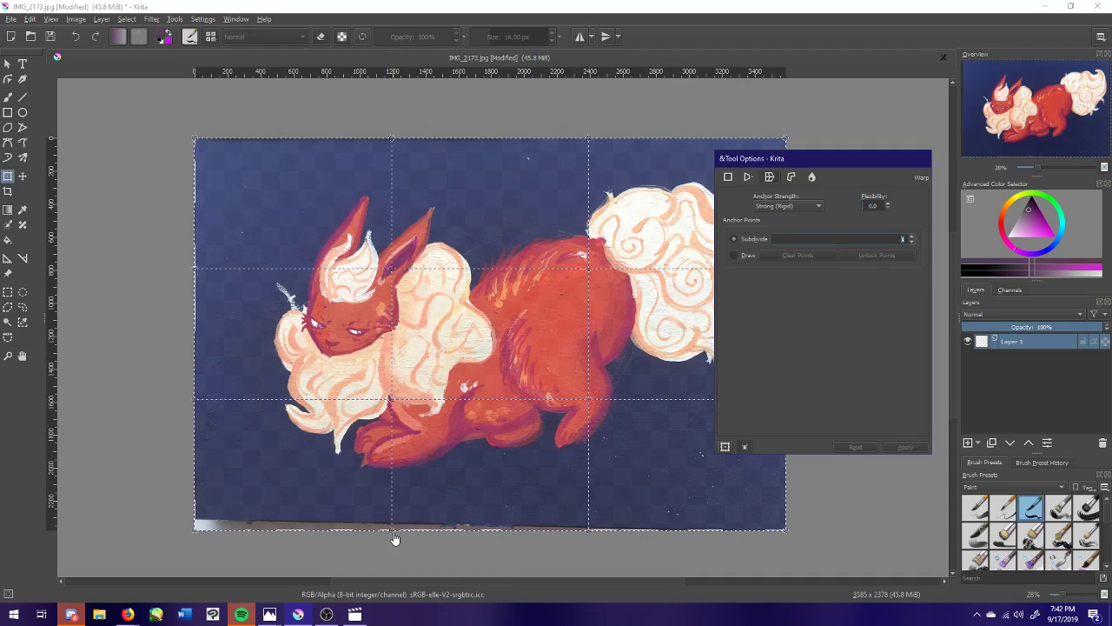
pyautogui.moveTo(392, 535); pyautogui.dragTo(389, 542)
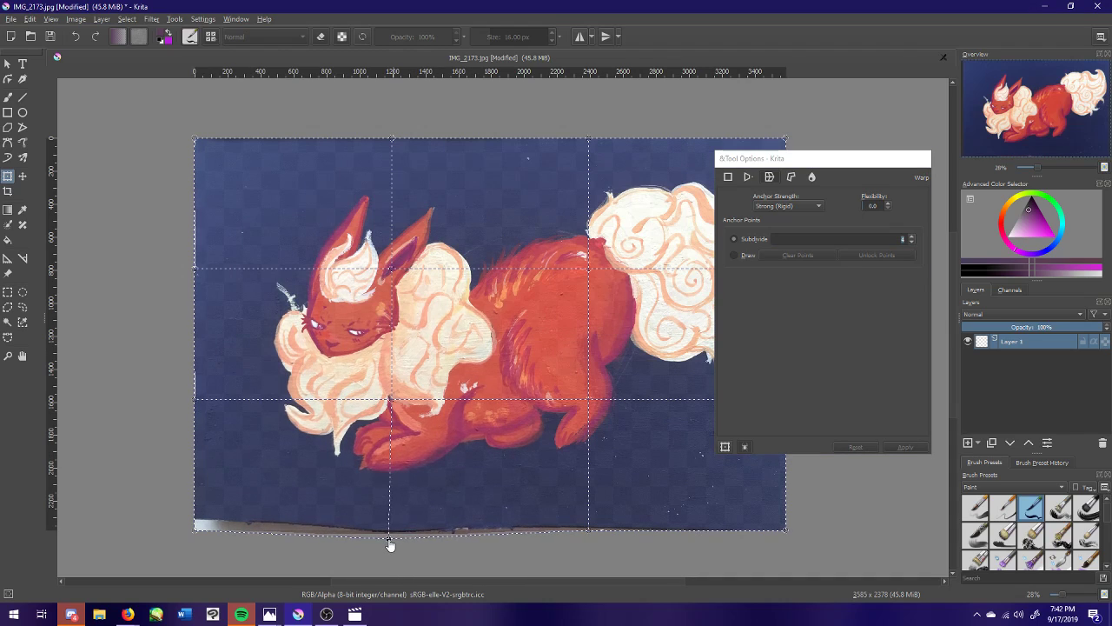
pyautogui.moveTo(583, 527); pyautogui.dragTo(591, 535)
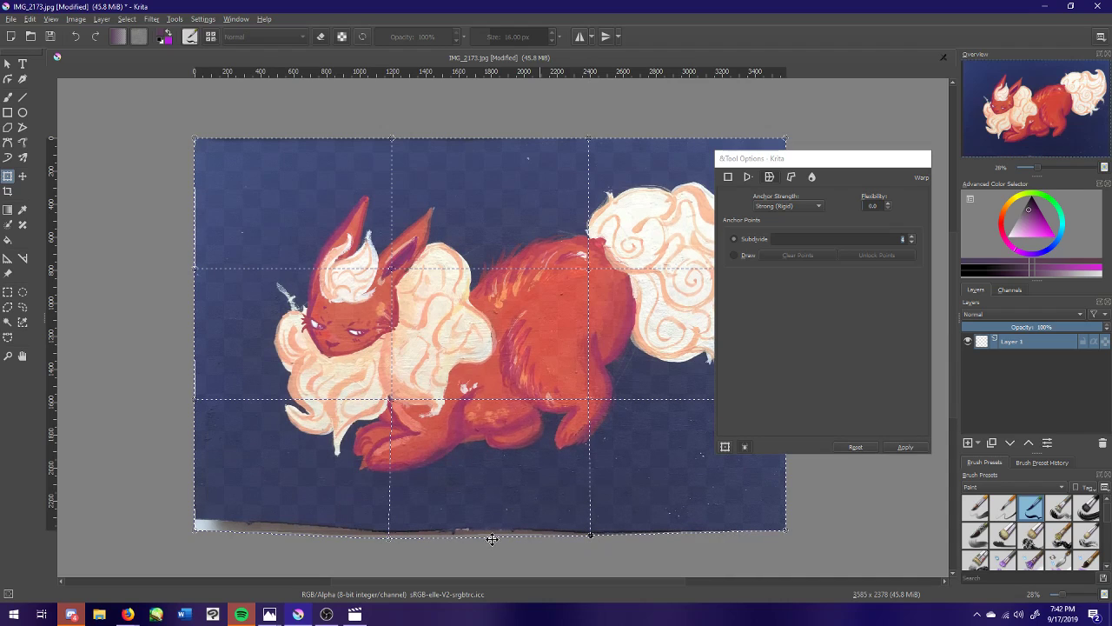
pyautogui.moveTo(195, 530); pyautogui.dragTo(195, 543)
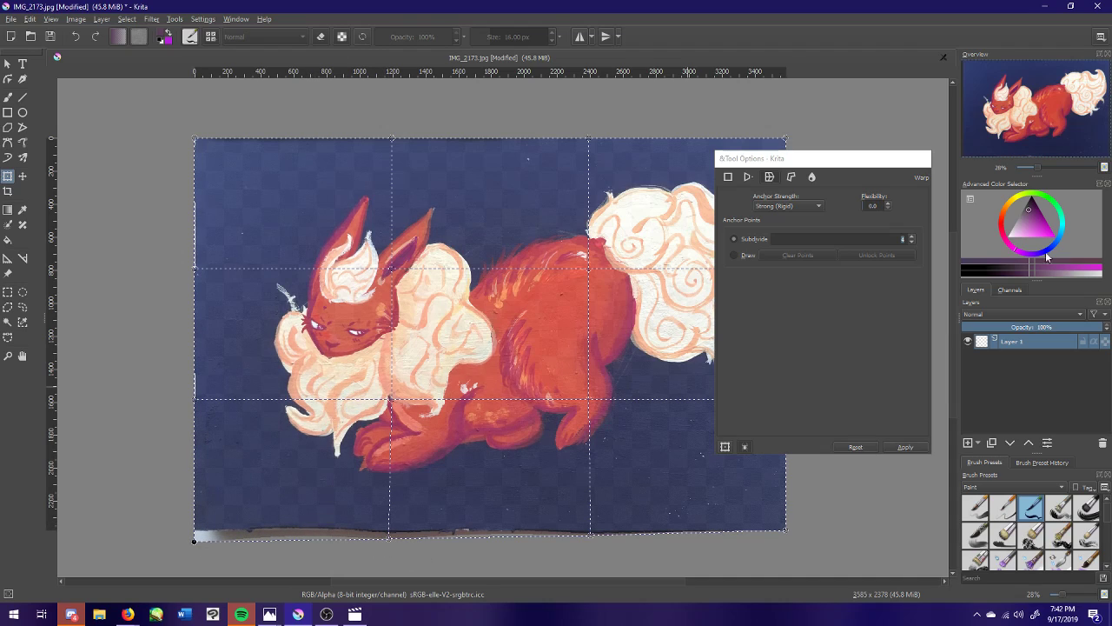
pyautogui.click(905, 448)
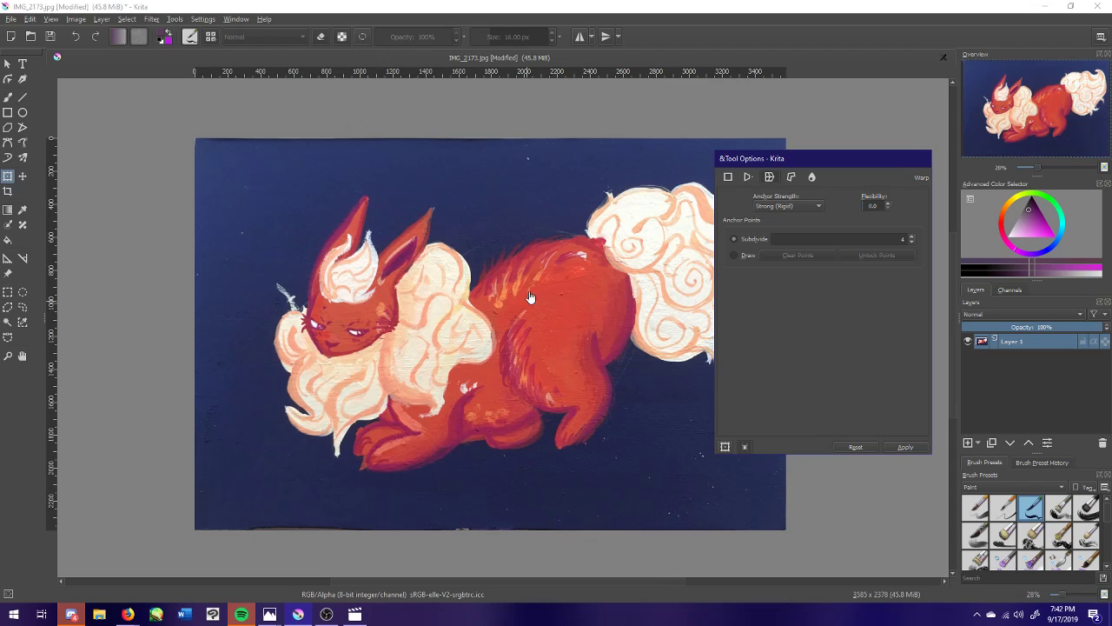
# - Crop away the dark bottom strip, leaving a 3558 × 2177 px canvas
pyautogui.moveTo(827, 157); pyautogui.dragTo(942, 104)
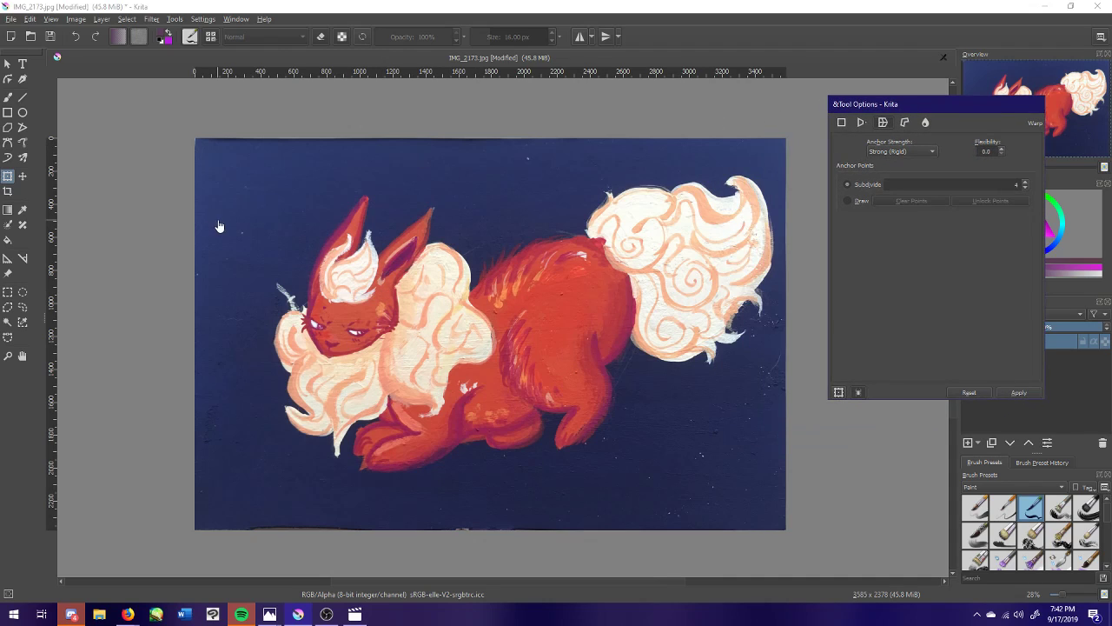
pyautogui.click(8, 191)
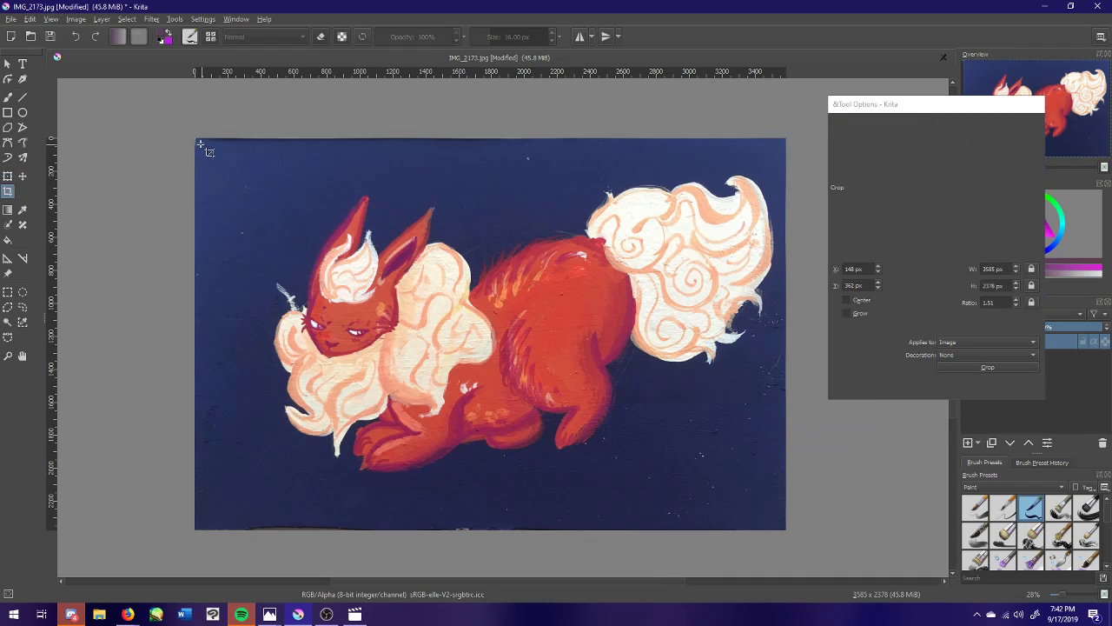
pyautogui.moveTo(197, 140); pyautogui.dragTo(784, 498)
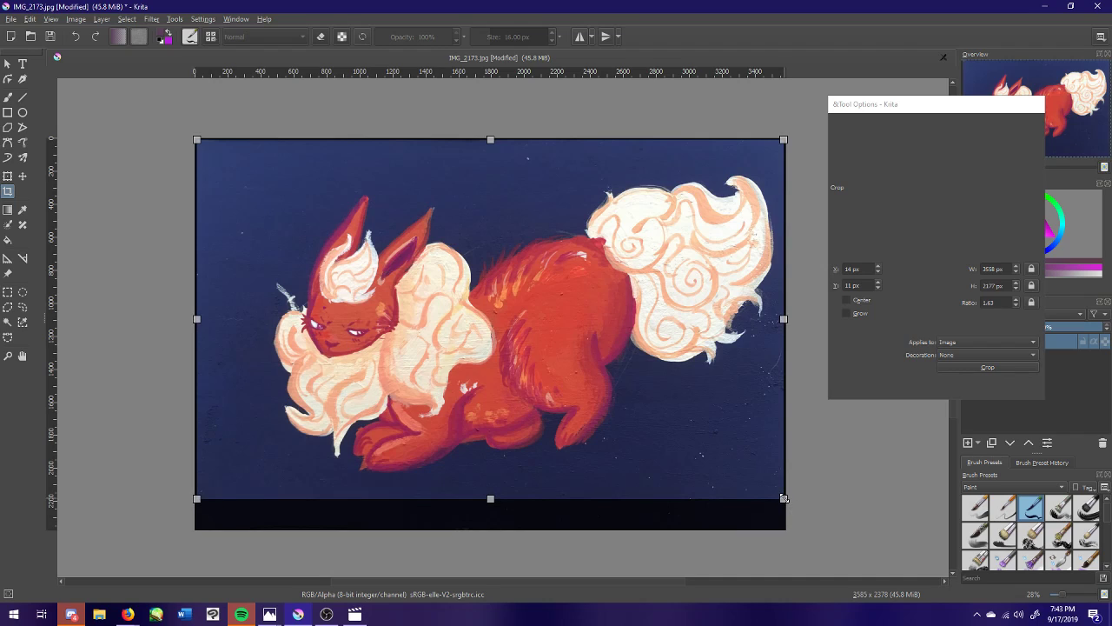
pyautogui.click(967, 368)
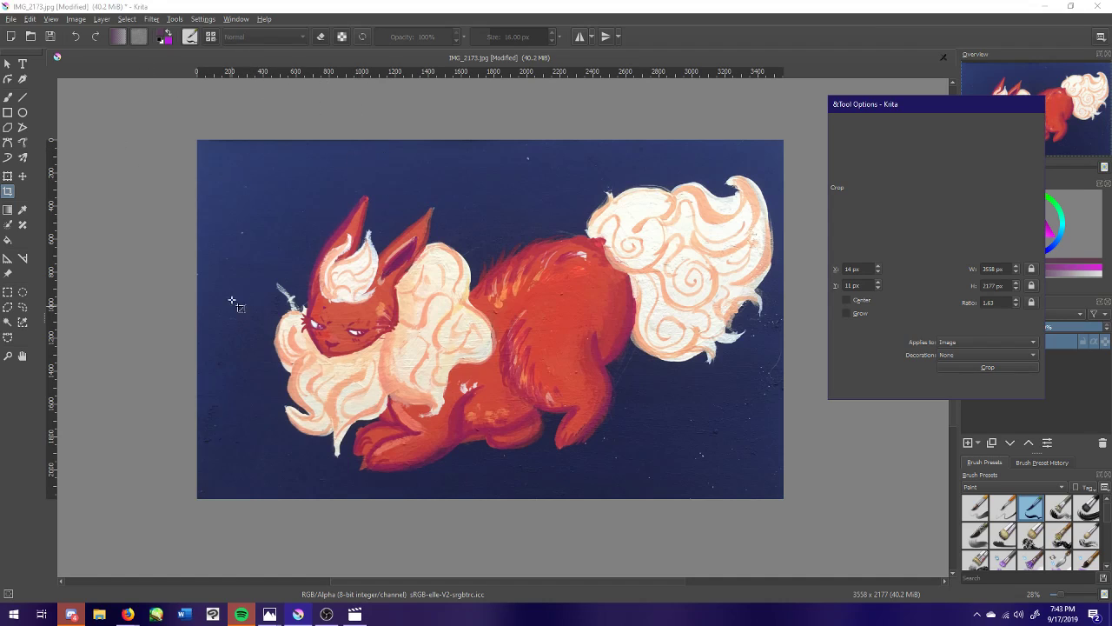
# - In Color Adjustment curves on RGBA, drag an S-curve with the shadow point at input 90 → output 78
pyautogui.click(159, 20)
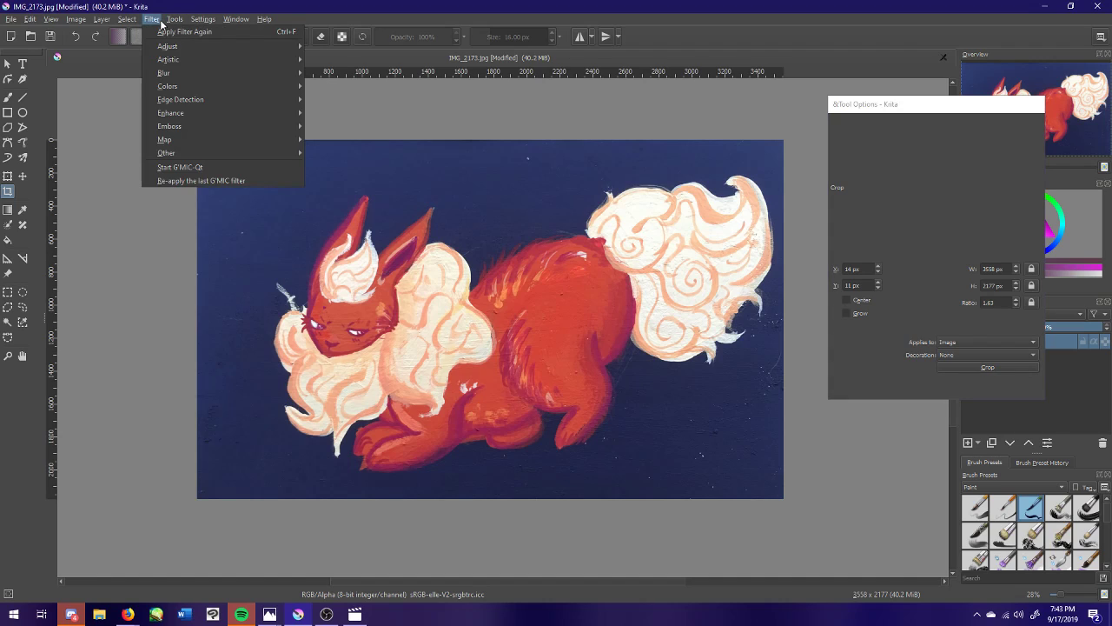
pyautogui.moveTo(178, 49)
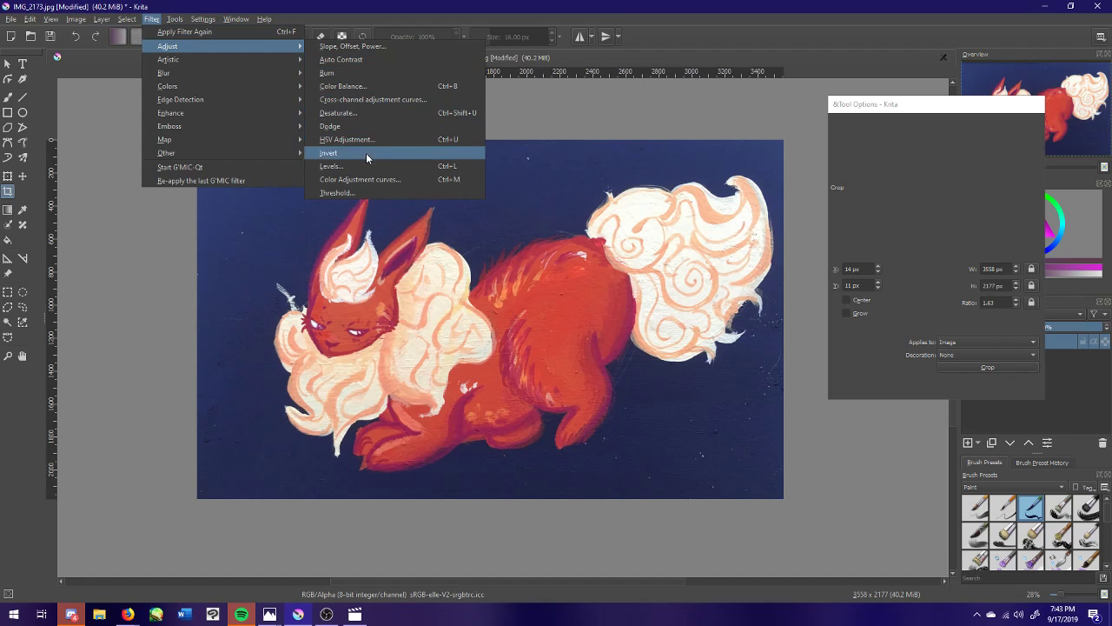
pyautogui.click(369, 179)
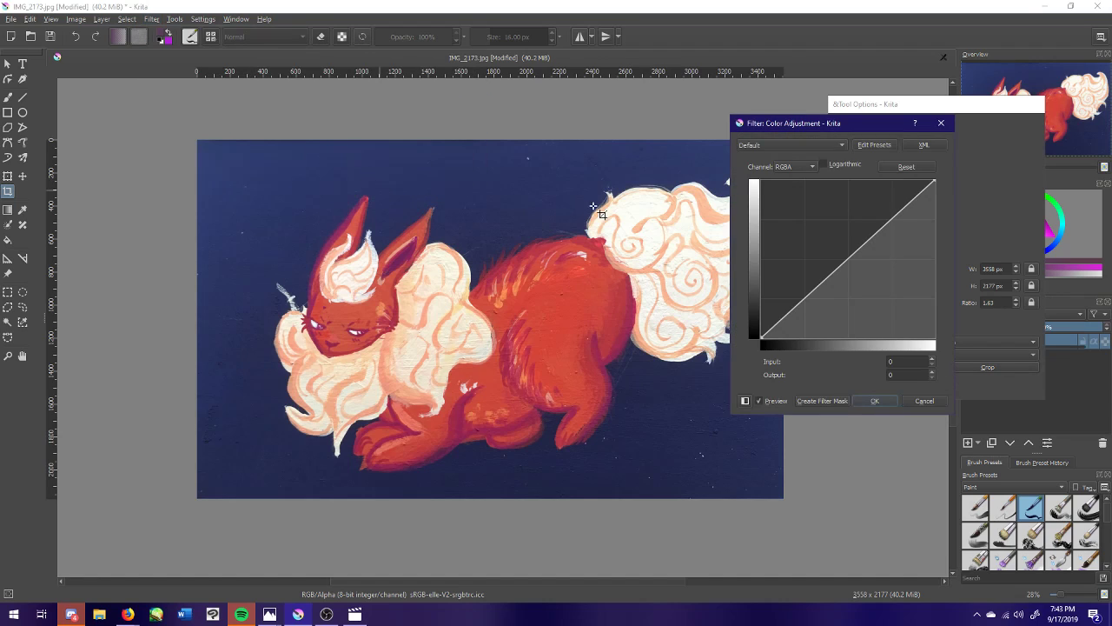
pyautogui.moveTo(832, 125); pyautogui.dragTo(552, 132)
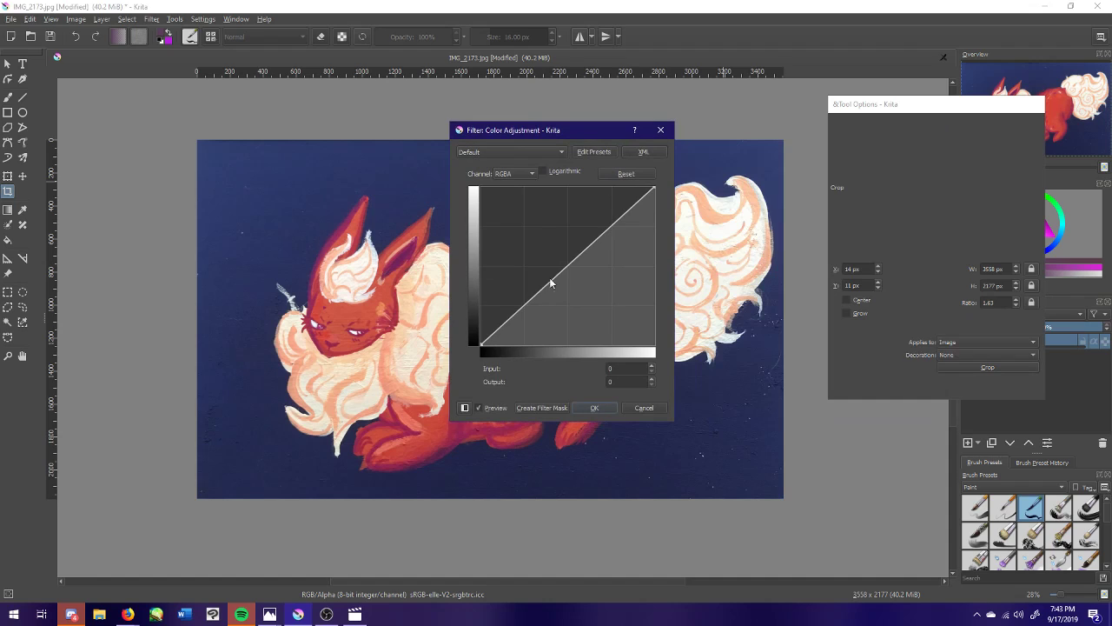
pyautogui.click(529, 175)
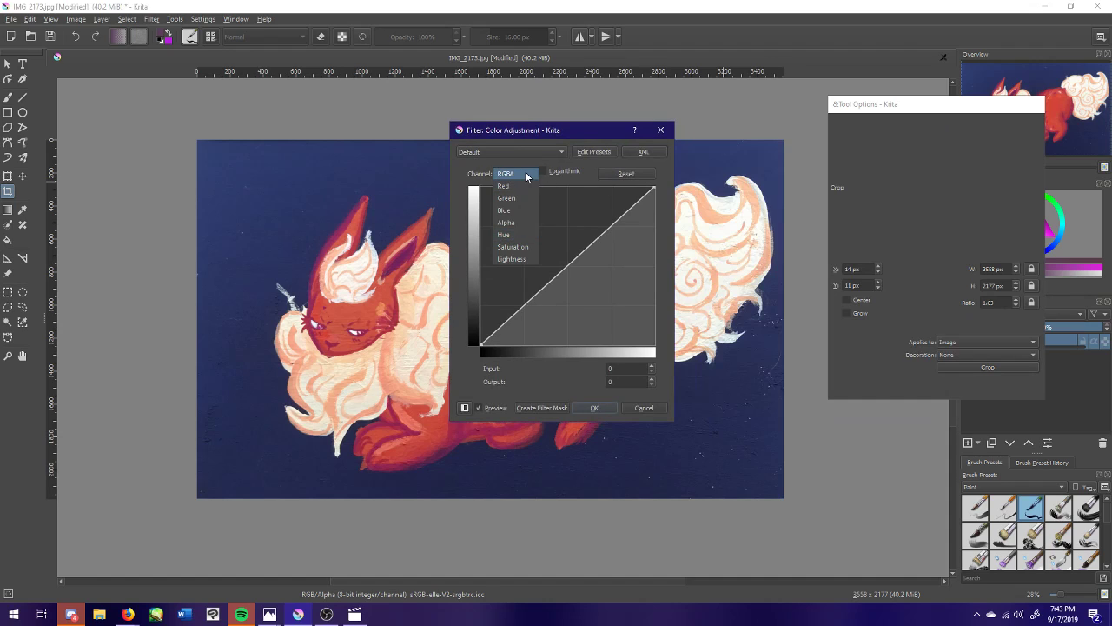
pyautogui.click(524, 161)
pyautogui.moveTo(536, 129); pyautogui.dragTo(889, 109)
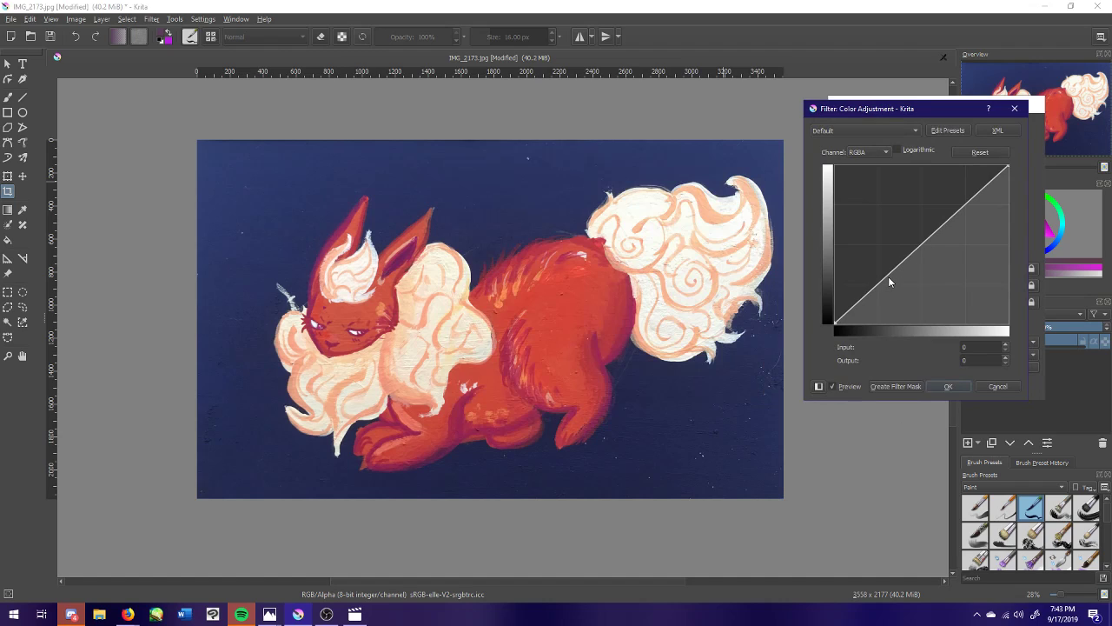
pyautogui.moveTo(889, 277); pyautogui.dragTo(892, 277)
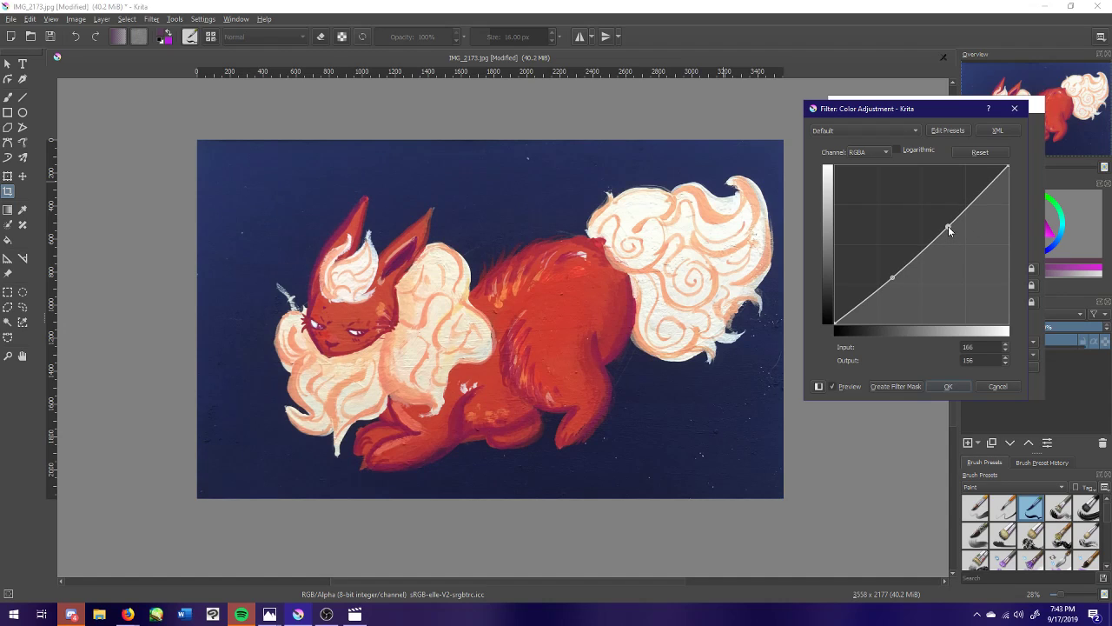
pyautogui.moveTo(946, 228); pyautogui.dragTo(943, 219)
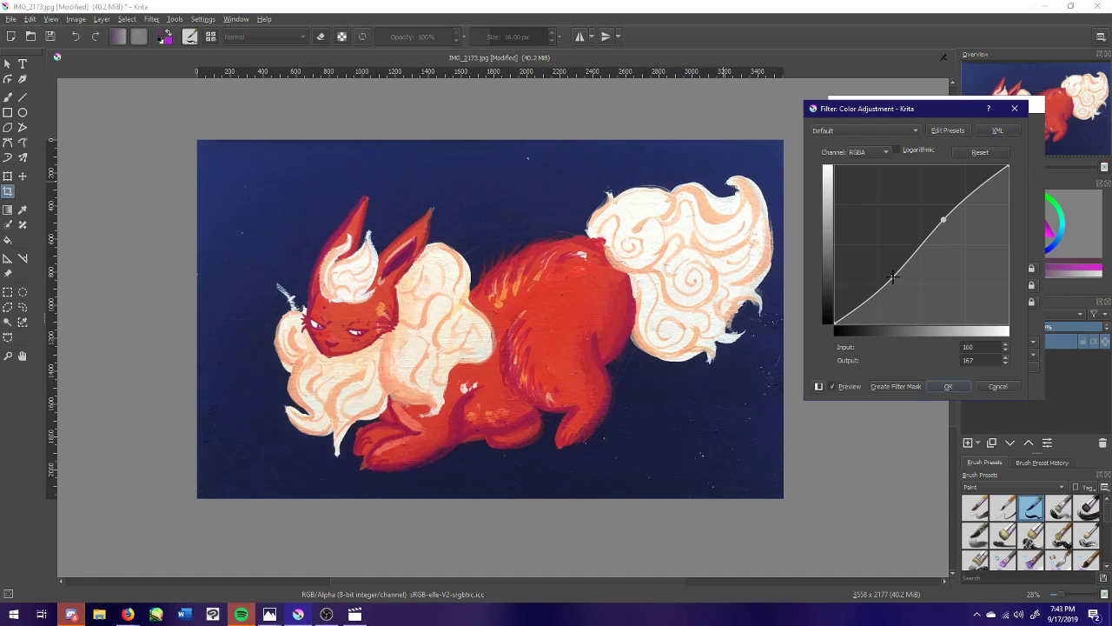
pyautogui.moveTo(892, 276); pyautogui.dragTo(892, 275)
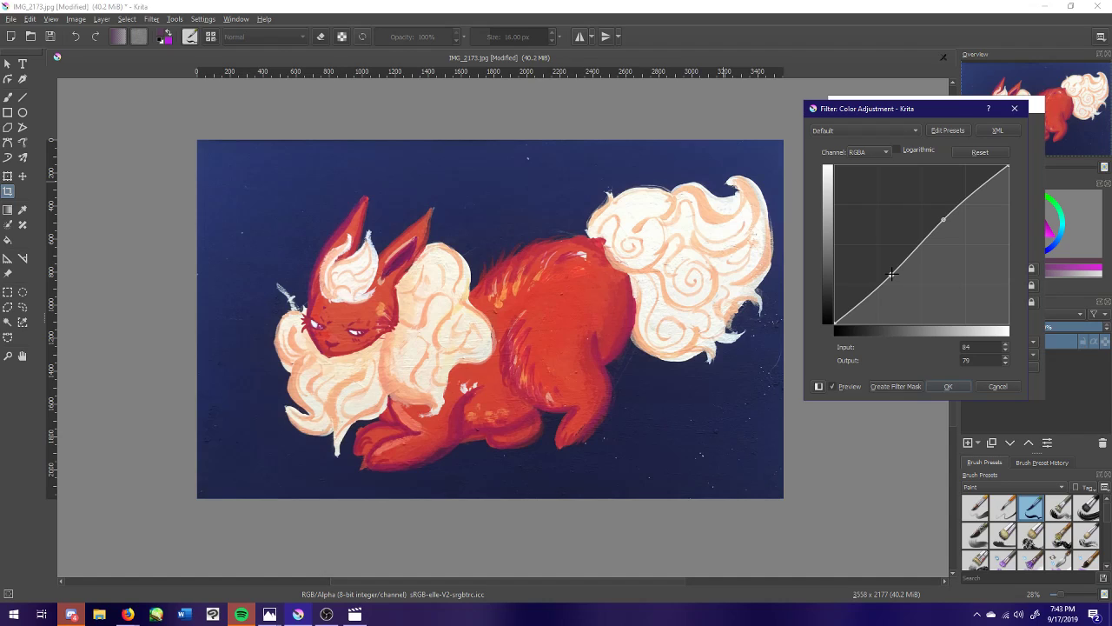
pyautogui.moveTo(892, 275); pyautogui.dragTo(897, 275)
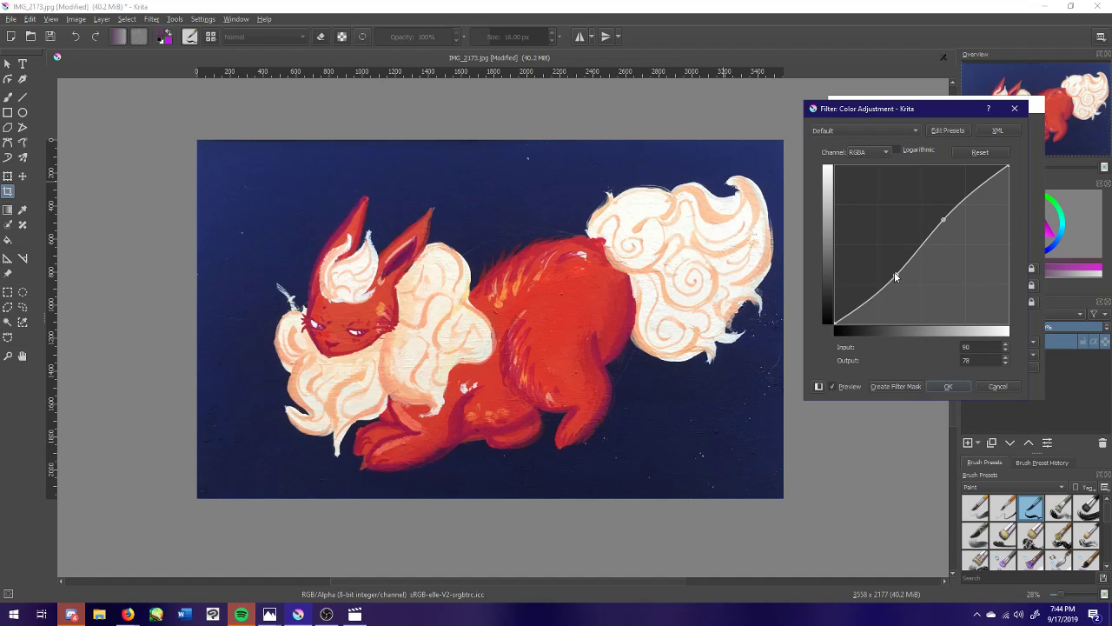
# - Apply the S-curve, toggling undo/redo to compare it and the crop against the original
pyautogui.click(948, 387)
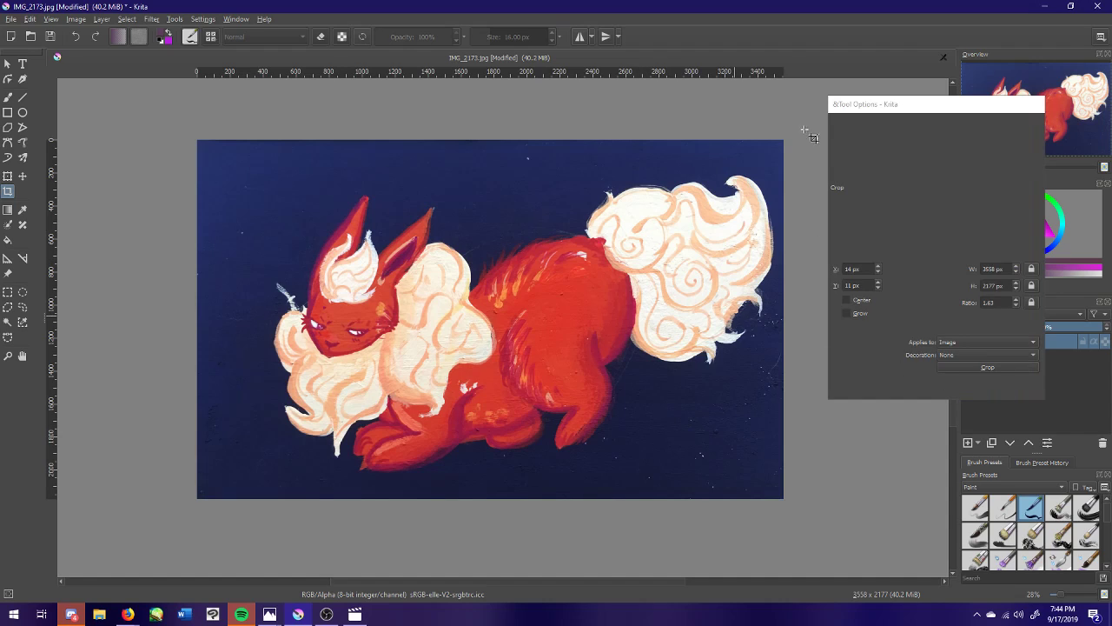
pyautogui.click(75, 39)
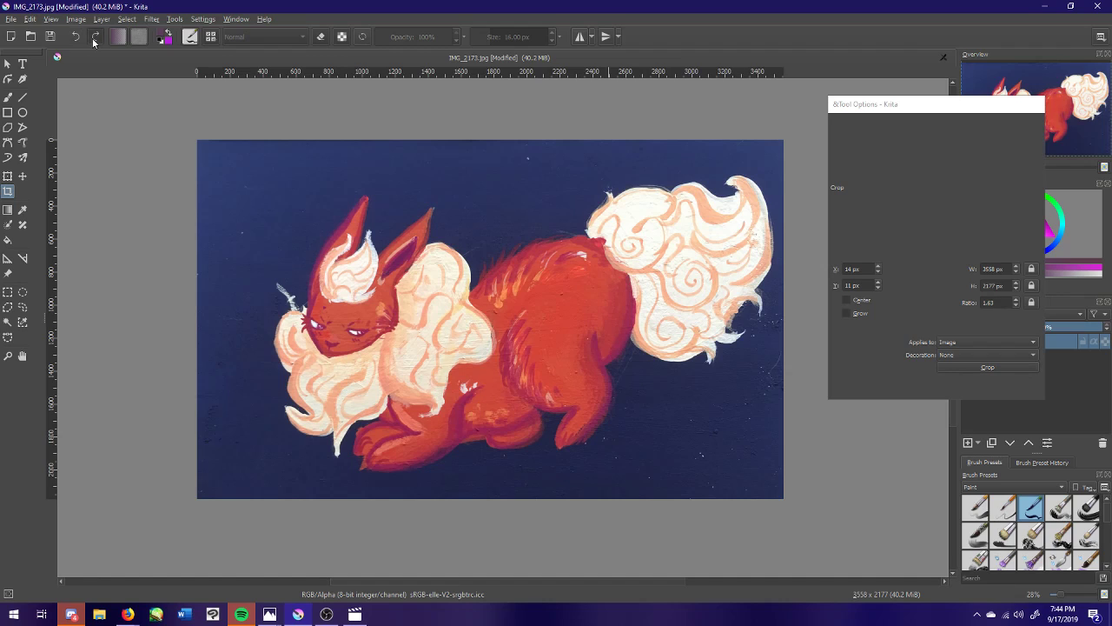
pyautogui.click(95, 39)
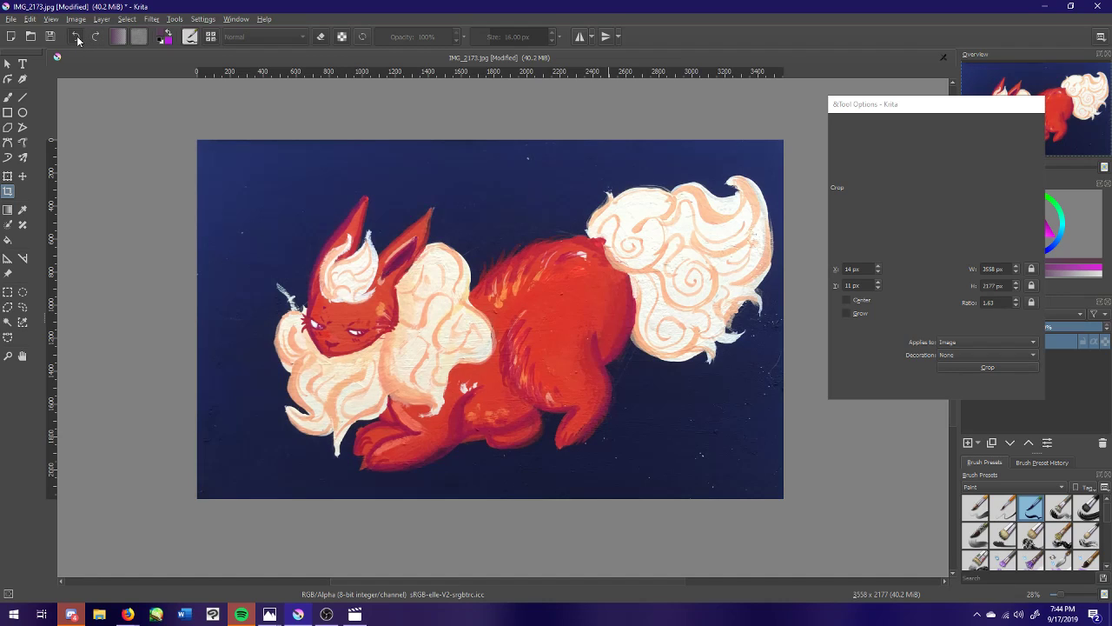
pyautogui.click(76, 38)
pyautogui.click(96, 37)
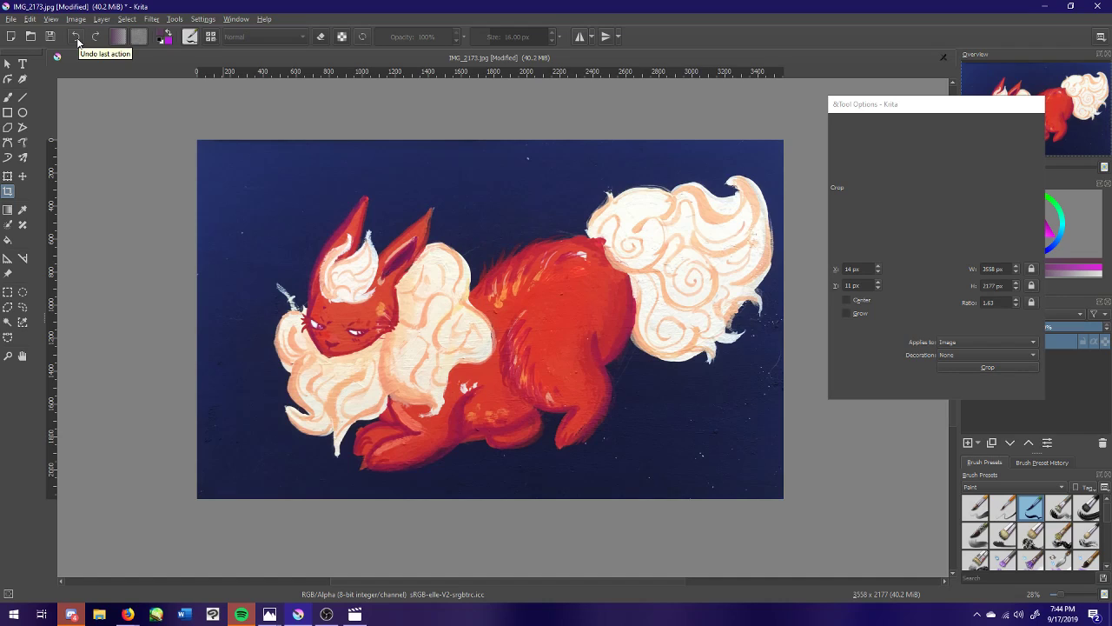
pyautogui.click(76, 39)
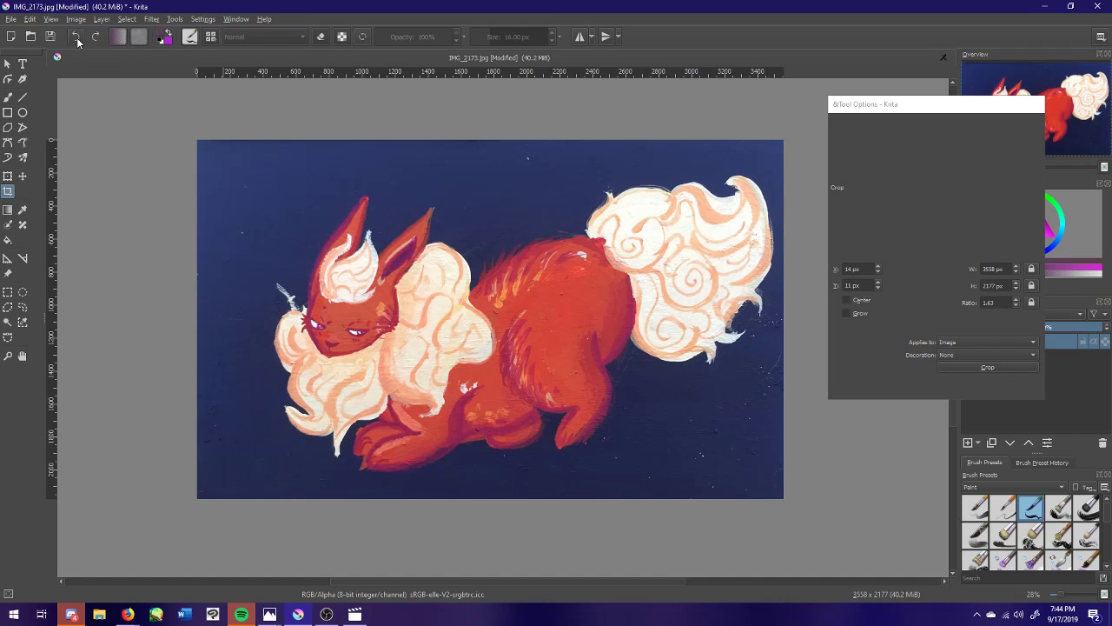
pyautogui.click(94, 38)
# - In the Levels filter, set input black to 12 and input white to 252 at gamma 1.000
pyautogui.click(159, 21)
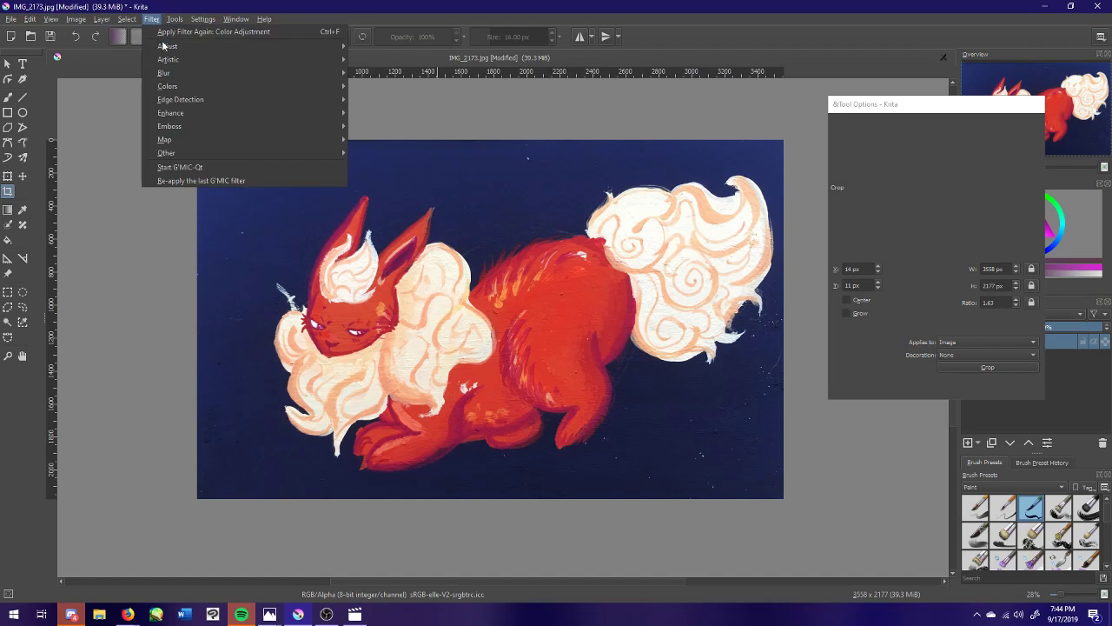
pyautogui.moveTo(178, 47)
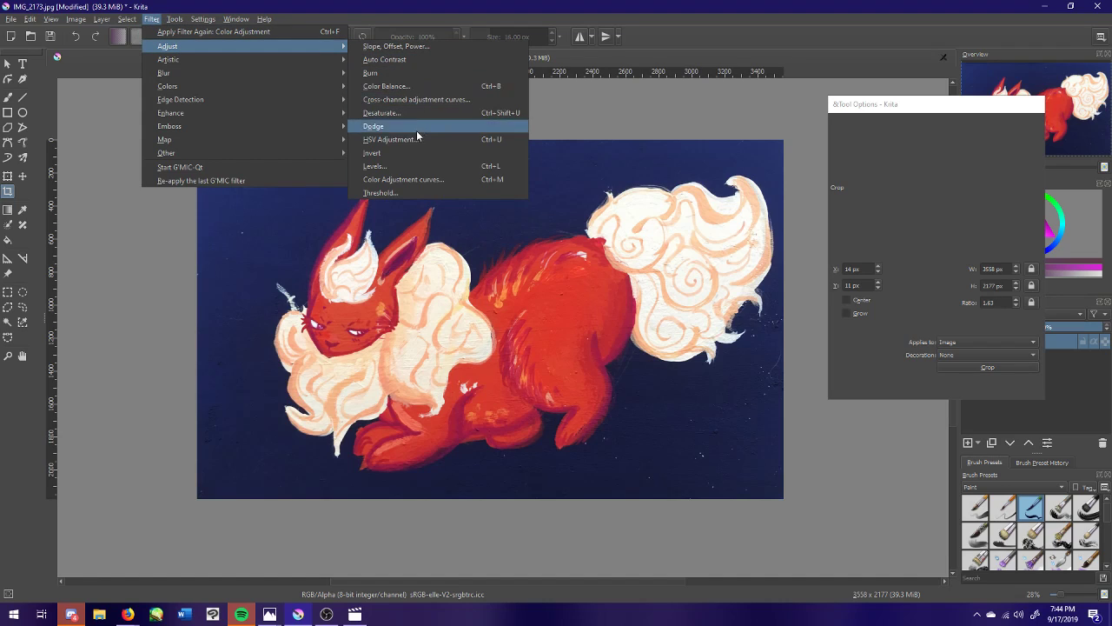
pyautogui.click(401, 165)
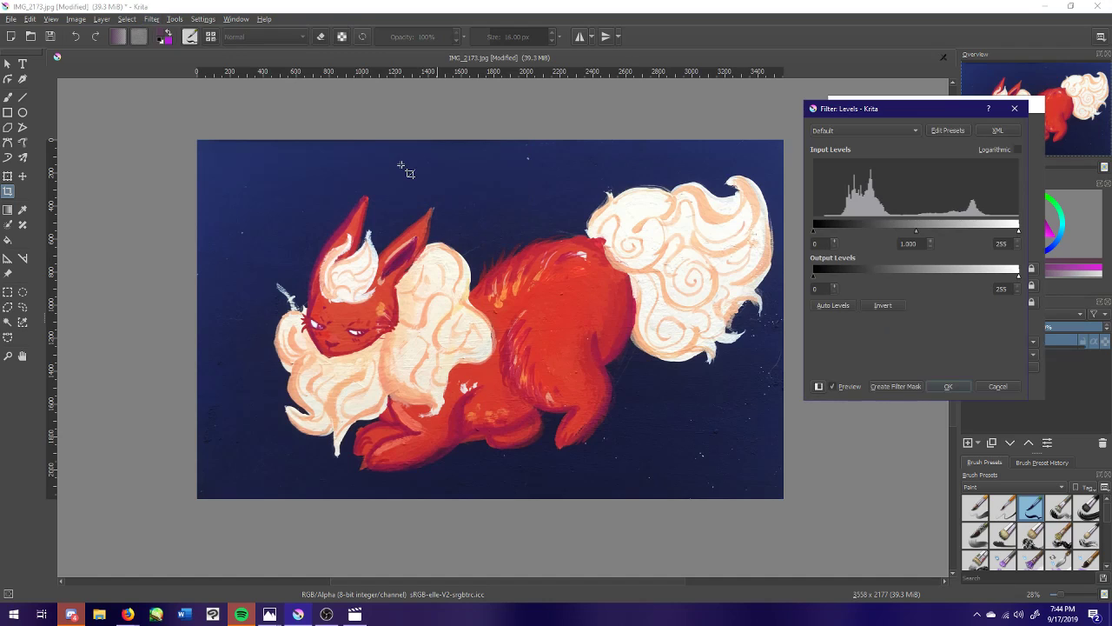
pyautogui.moveTo(952, 110)
pyautogui.mouseDown()
pyautogui.moveTo(738, 130)
pyautogui.moveTo(947, 117)
pyautogui.moveTo(936, 120)
pyautogui.mouseUp()
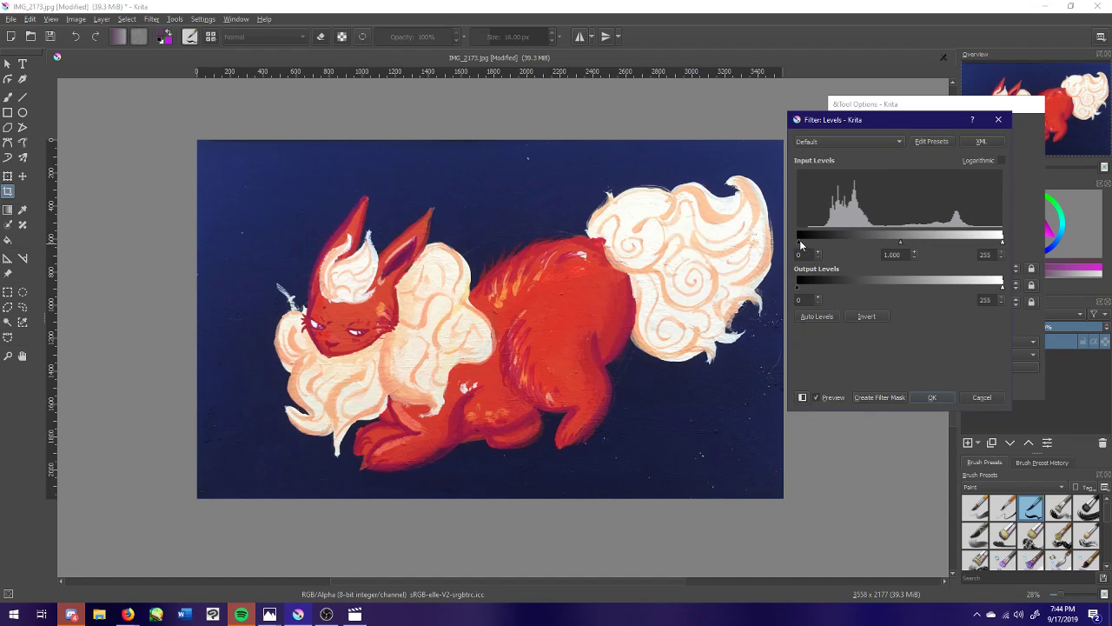
pyautogui.moveTo(801, 246)
pyautogui.mouseDown()
pyautogui.moveTo(872, 245)
pyautogui.moveTo(797, 245)
pyautogui.mouseUp()
pyautogui.moveTo(1002, 245); pyautogui.dragTo(936, 241)
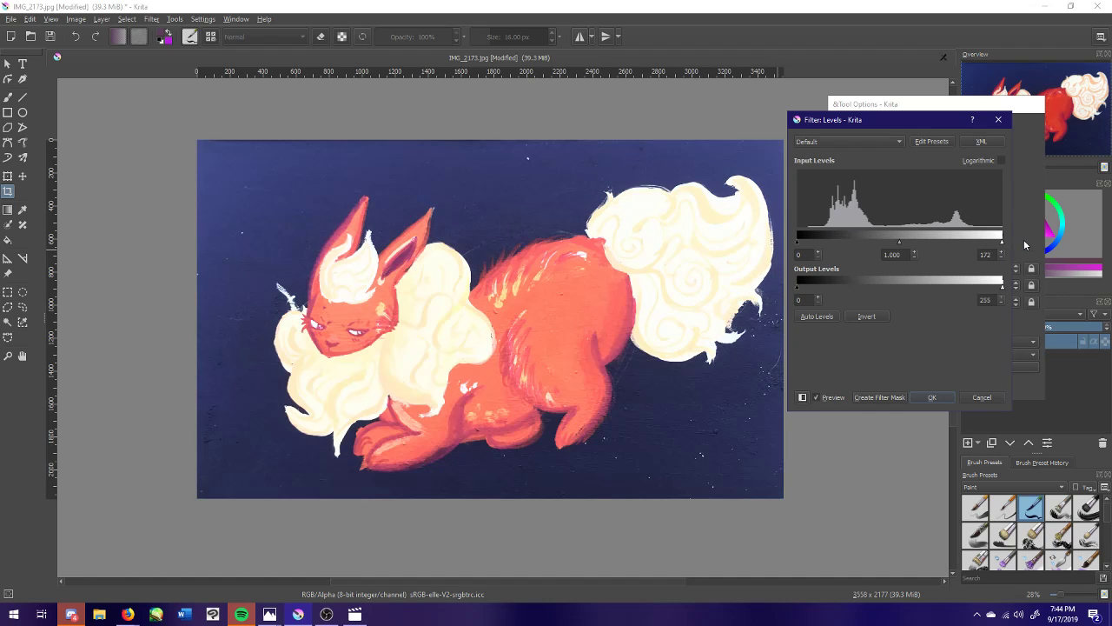
pyautogui.moveTo(798, 287)
pyautogui.mouseDown()
pyautogui.moveTo(834, 291)
pyautogui.moveTo(793, 291)
pyautogui.mouseUp()
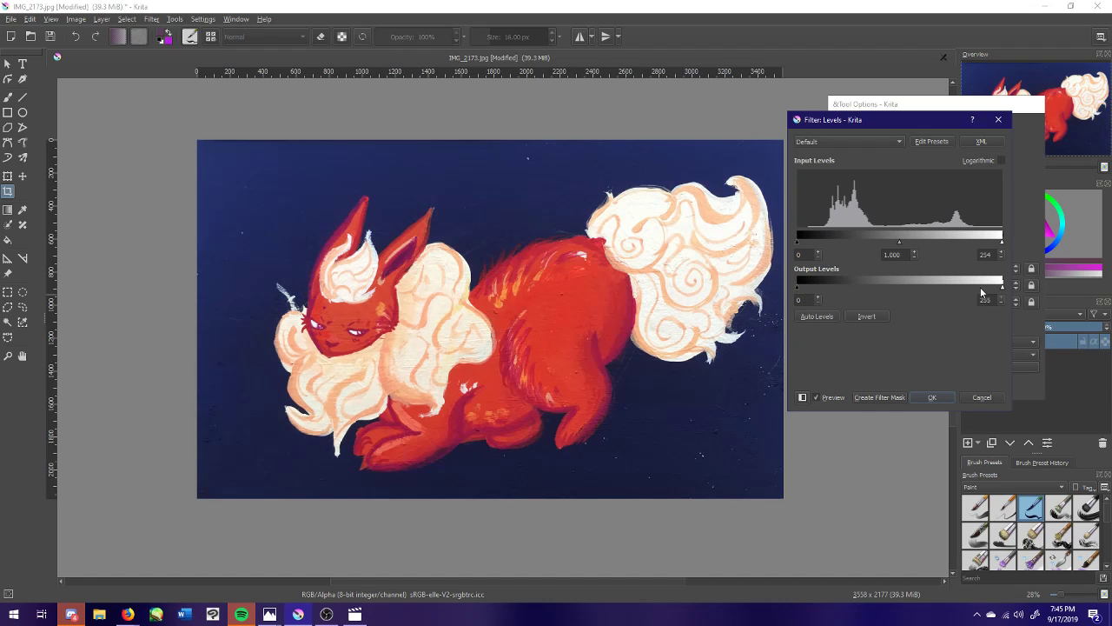
pyautogui.moveTo(992, 289)
pyautogui.mouseDown()
pyautogui.moveTo(960, 294)
pyautogui.moveTo(1009, 290)
pyautogui.mouseUp()
pyautogui.moveTo(800, 244); pyautogui.dragTo(809, 244)
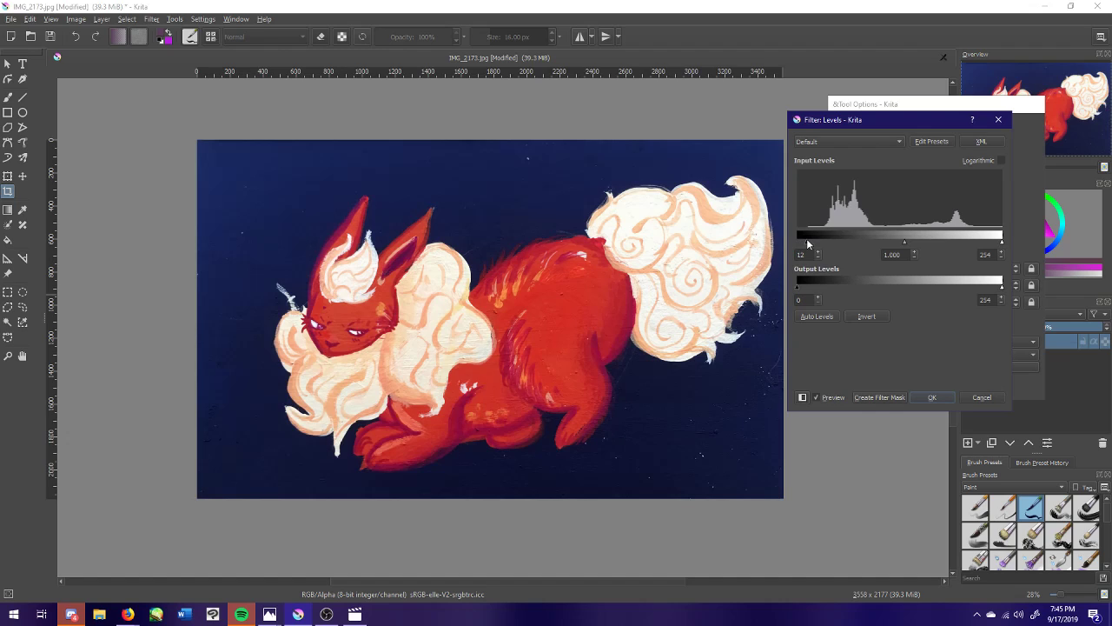
pyautogui.moveTo(1002, 244); pyautogui.dragTo(988, 248)
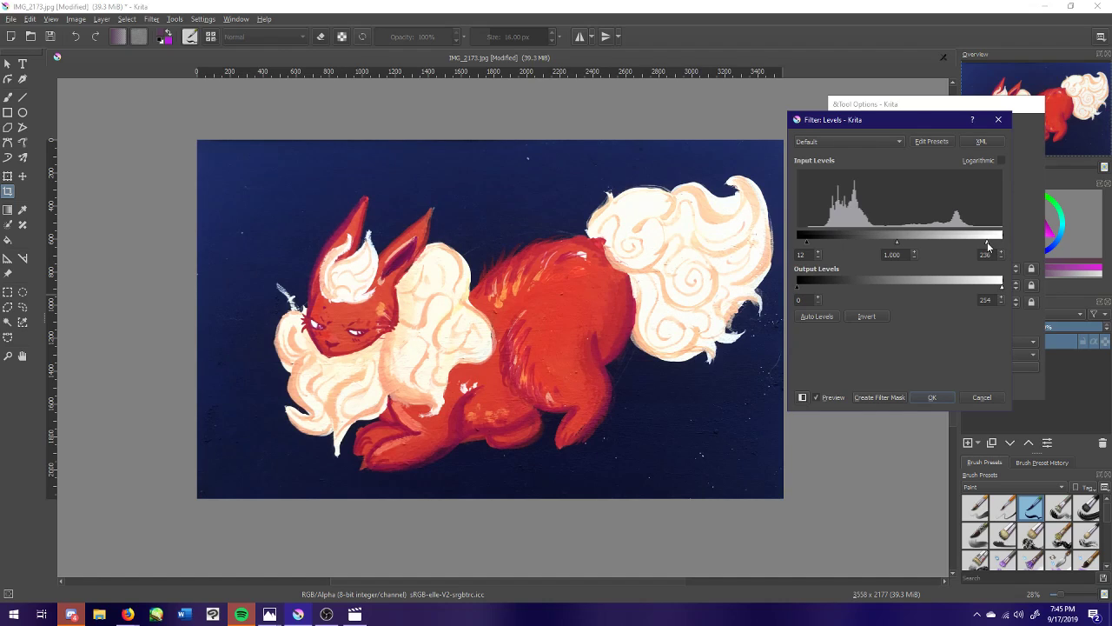
pyautogui.moveTo(987, 242); pyautogui.dragTo(1002, 241)
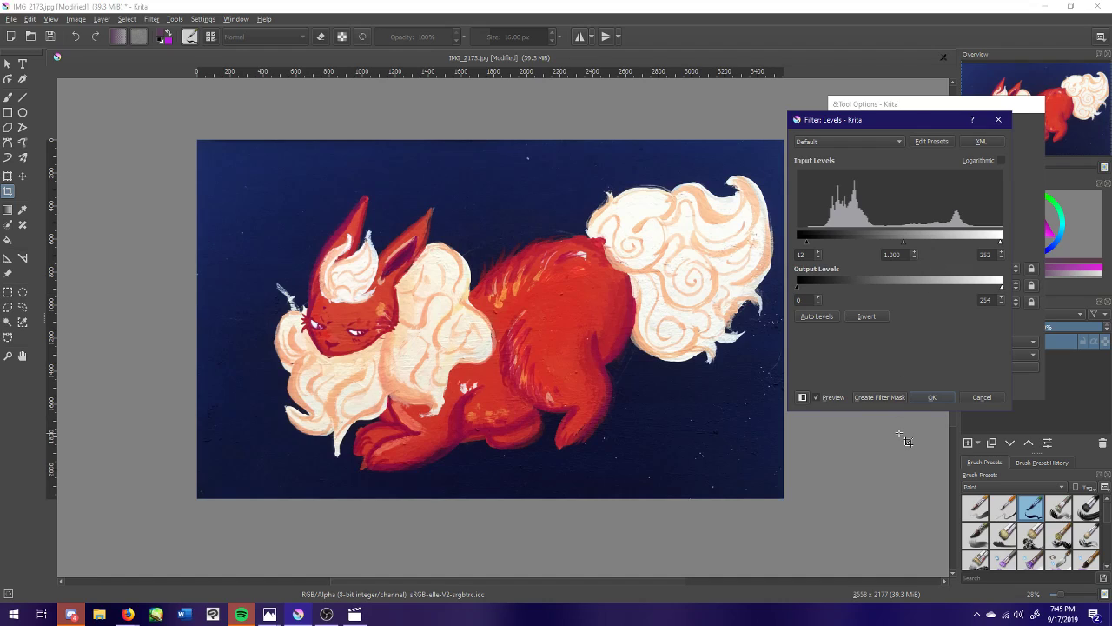
# - Apply the Levels adjustment, undoing and redoing once to compare before and after
pyautogui.click(928, 397)
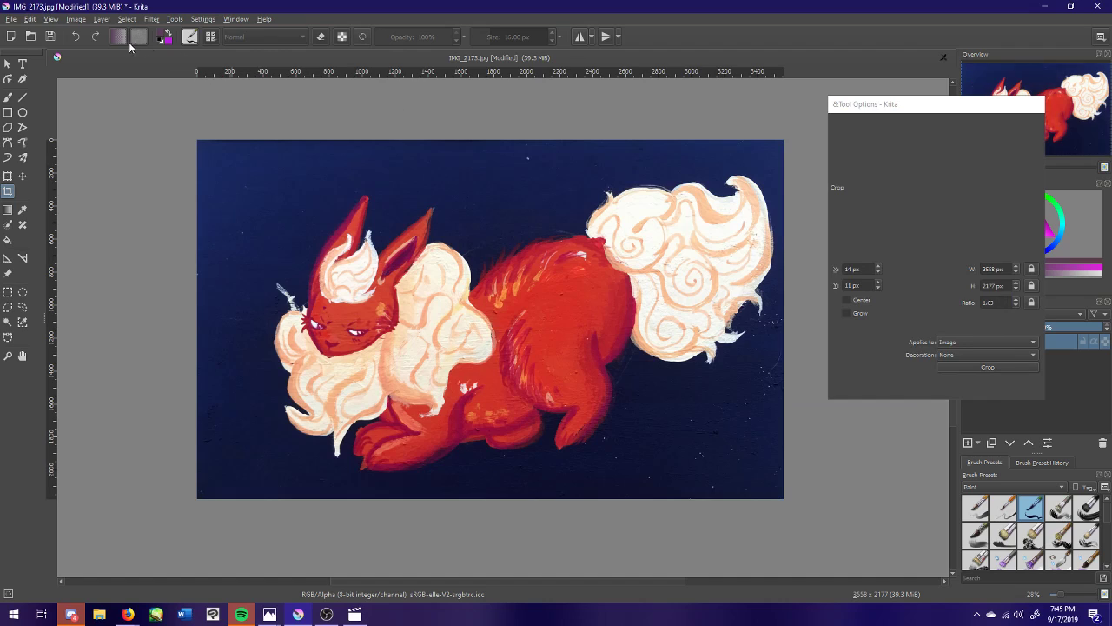
pyautogui.click(76, 37)
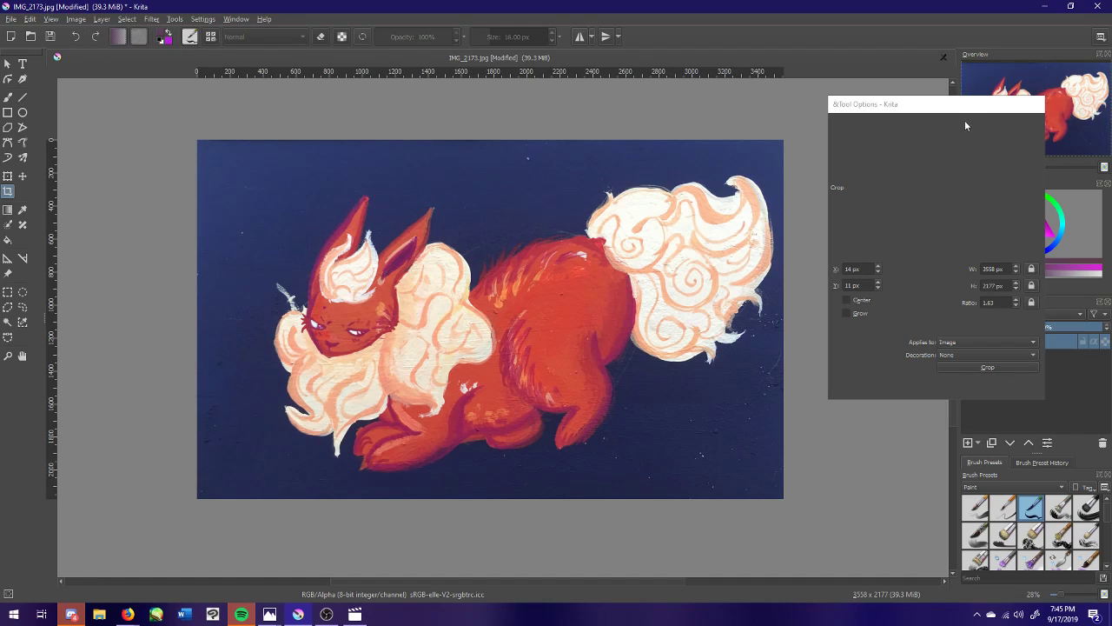
pyautogui.click(96, 36)
pyautogui.click(96, 37)
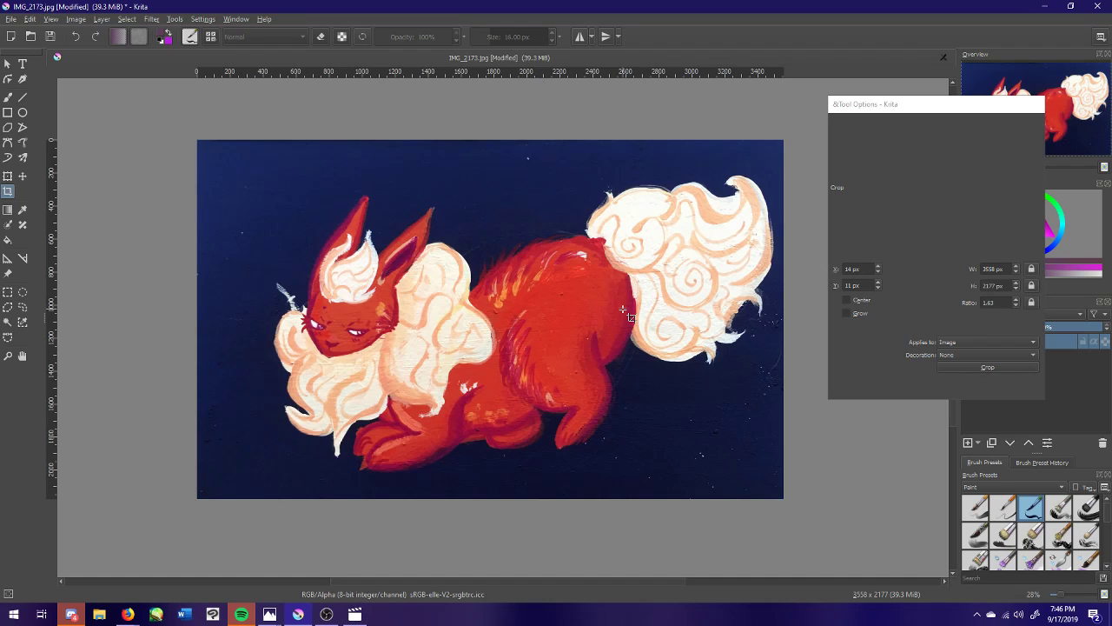
# - Open Color Adjustment curves, try bending the Red channel curve, then reset it to straight
pyautogui.click(153, 20)
pyautogui.moveTo(212, 45)
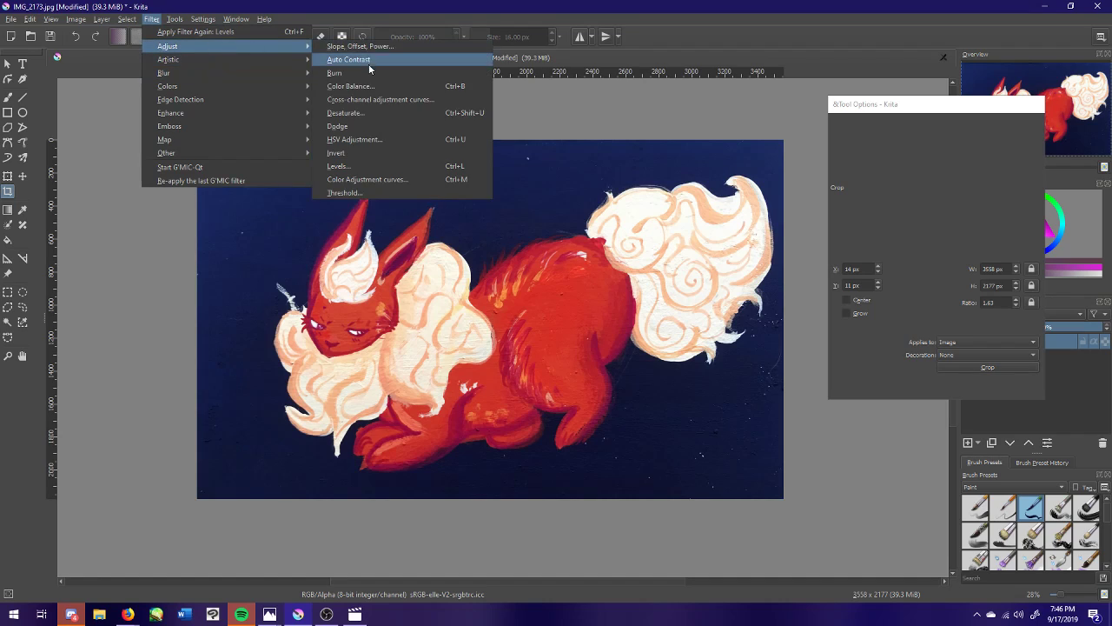
pyautogui.click(393, 179)
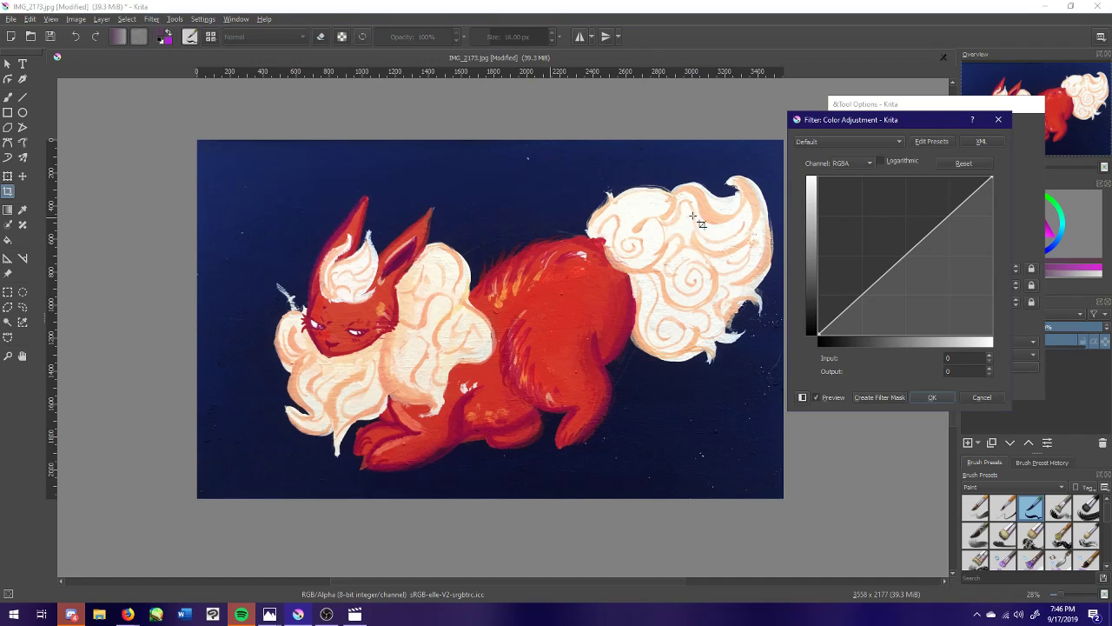
pyautogui.click(869, 163)
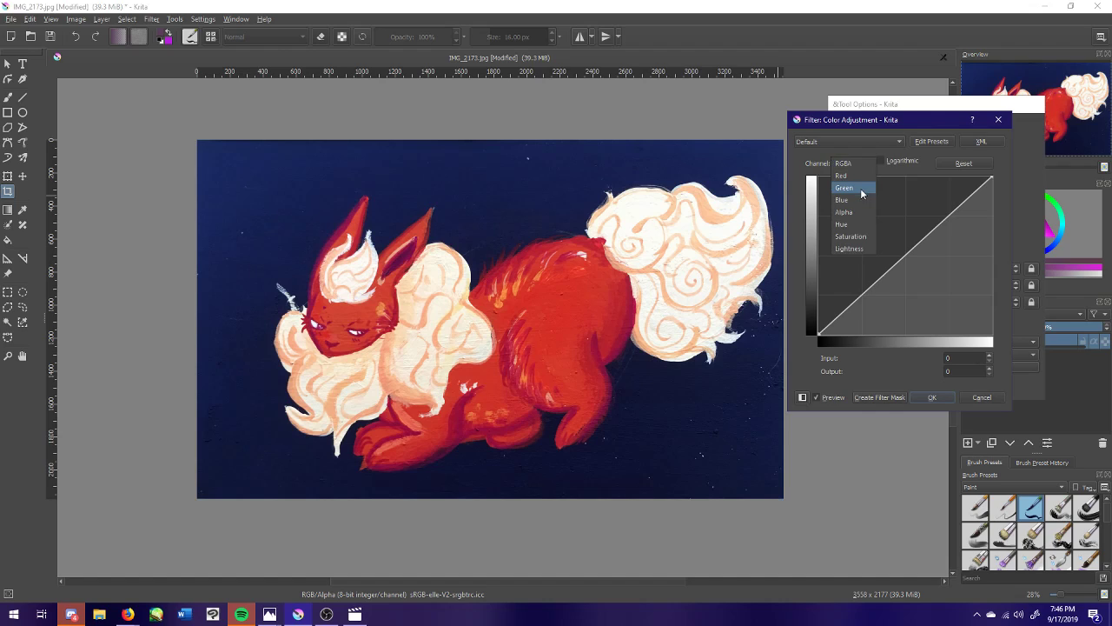
pyautogui.click(857, 177)
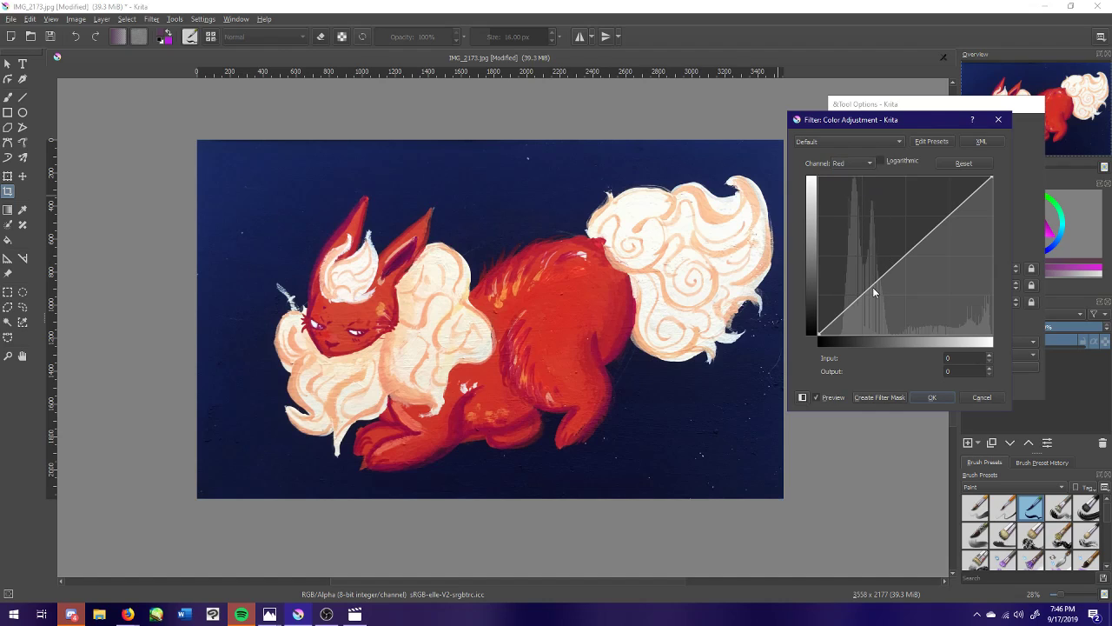
pyautogui.moveTo(873, 290); pyautogui.dragTo(880, 293)
pyautogui.moveTo(915, 254)
pyautogui.mouseDown()
pyautogui.moveTo(939, 258)
pyautogui.moveTo(935, 247)
pyautogui.mouseUp()
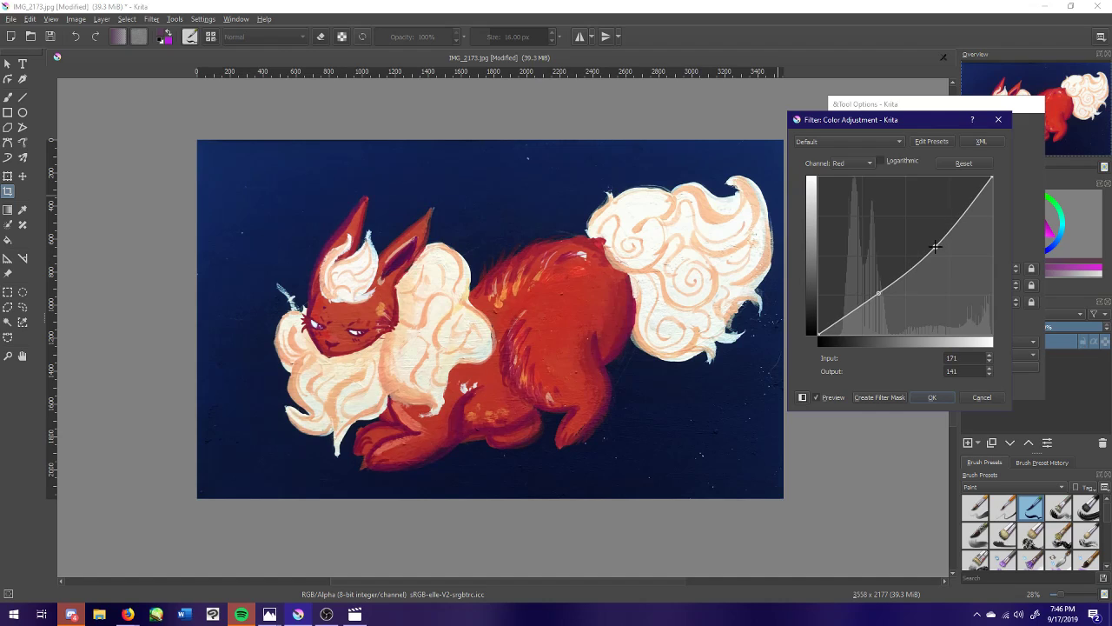
pyautogui.click(877, 292)
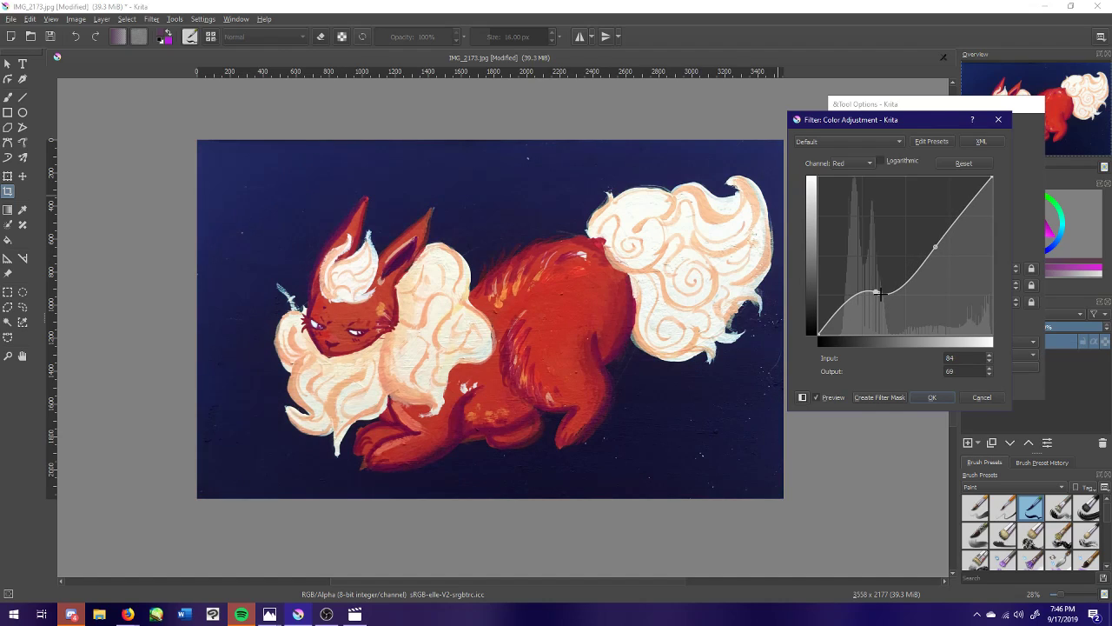
pyautogui.click(961, 165)
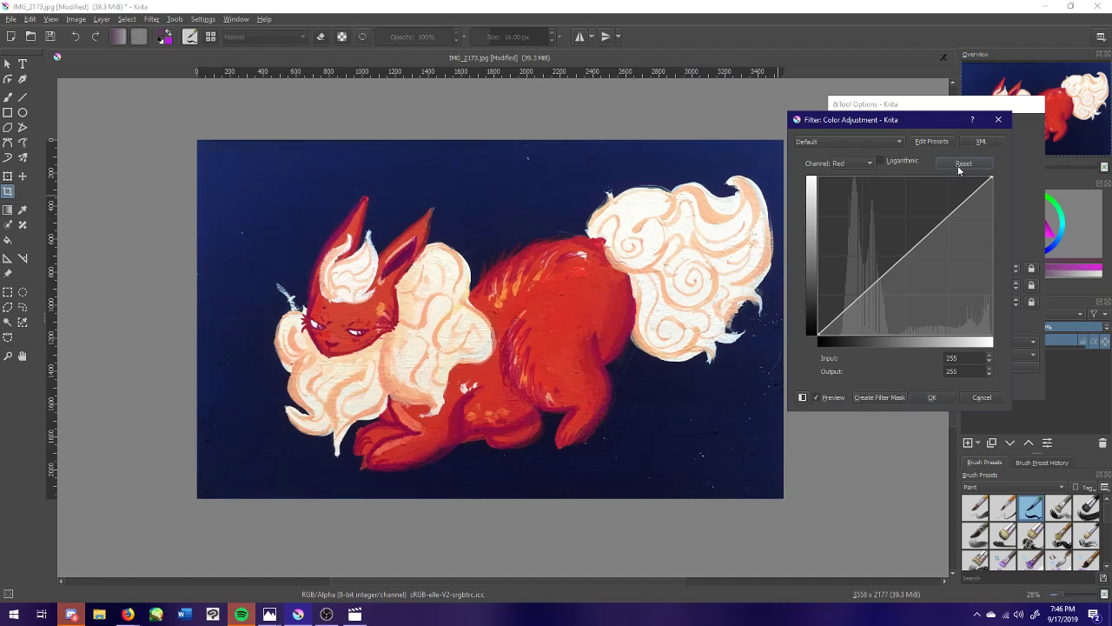
# - Bow the Green channel curve upward to input 96 → output 119
pyautogui.click(862, 163)
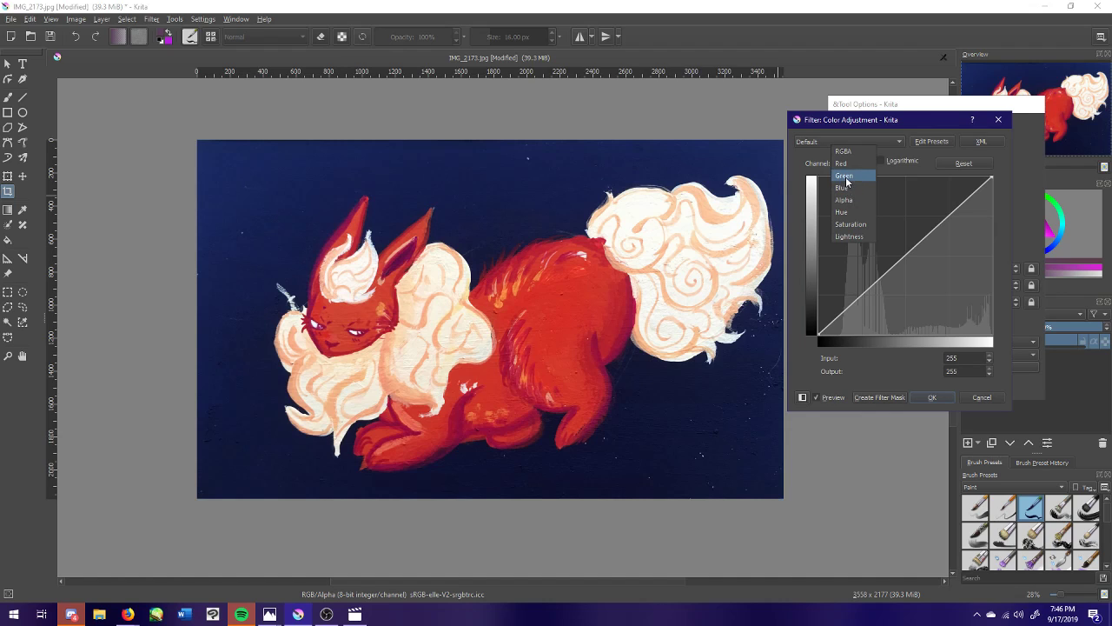
pyautogui.click(844, 176)
pyautogui.moveTo(883, 278)
pyautogui.mouseDown()
pyautogui.moveTo(888, 288)
pyautogui.moveTo(884, 268)
pyautogui.mouseUp()
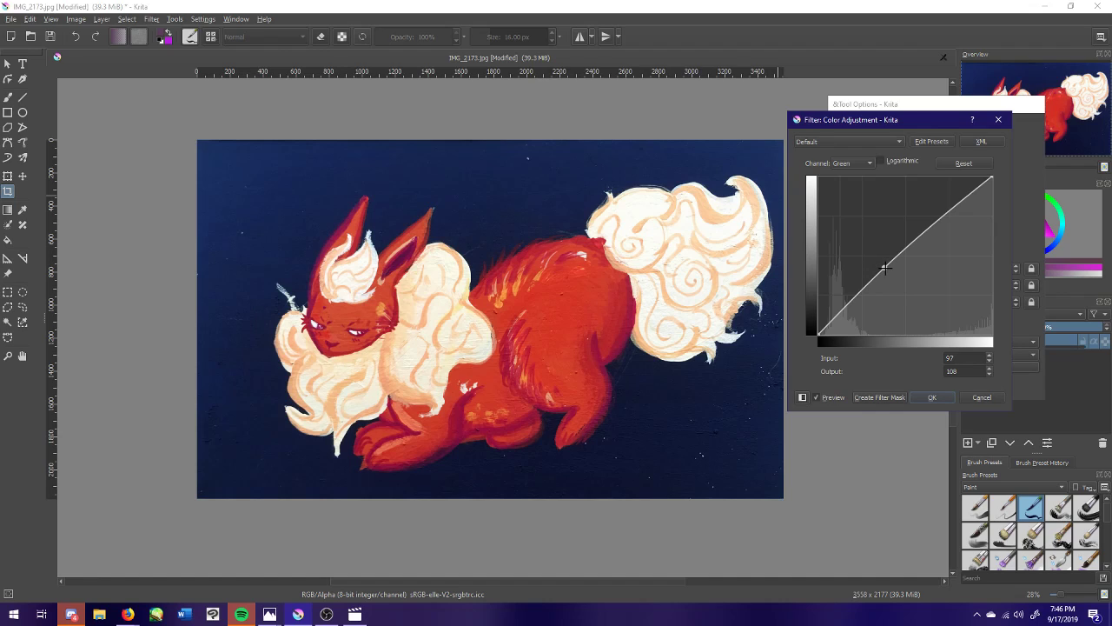
pyautogui.moveTo(884, 266); pyautogui.dragTo(884, 263)
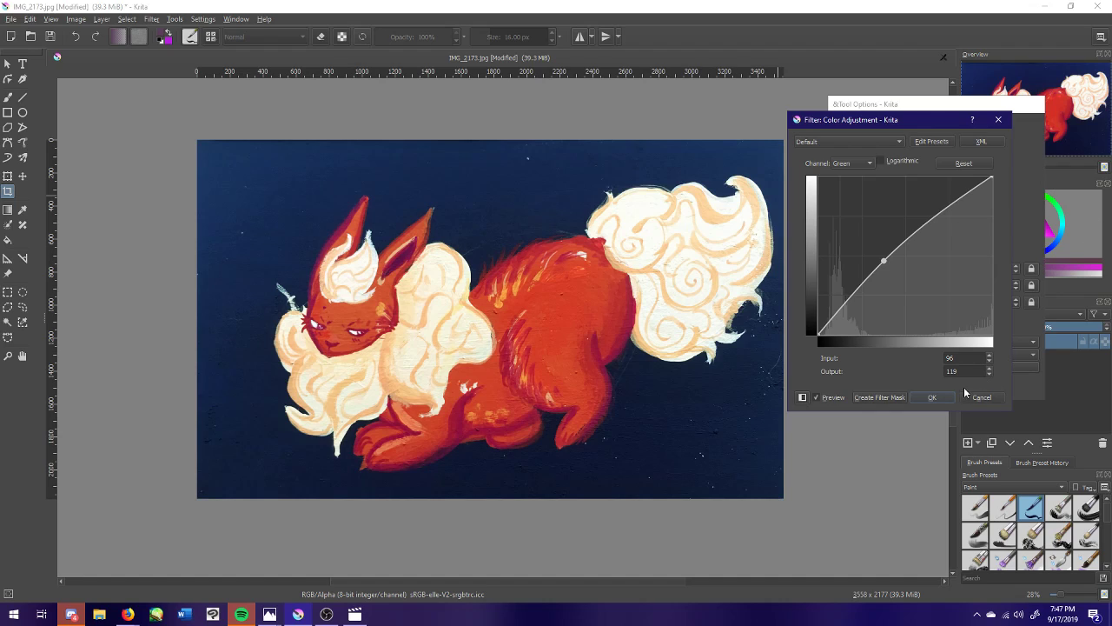
# - Apply the green curve correction, then set Smart Patch to a 6 px radius with higher accuracy
pyautogui.click(933, 398)
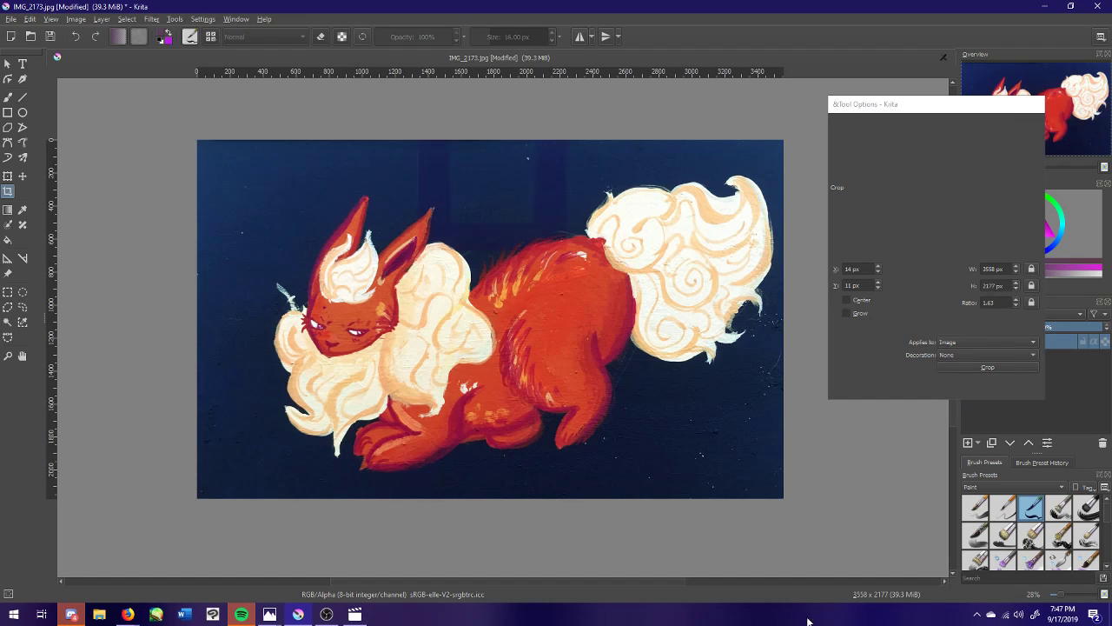
pyautogui.click(23, 225)
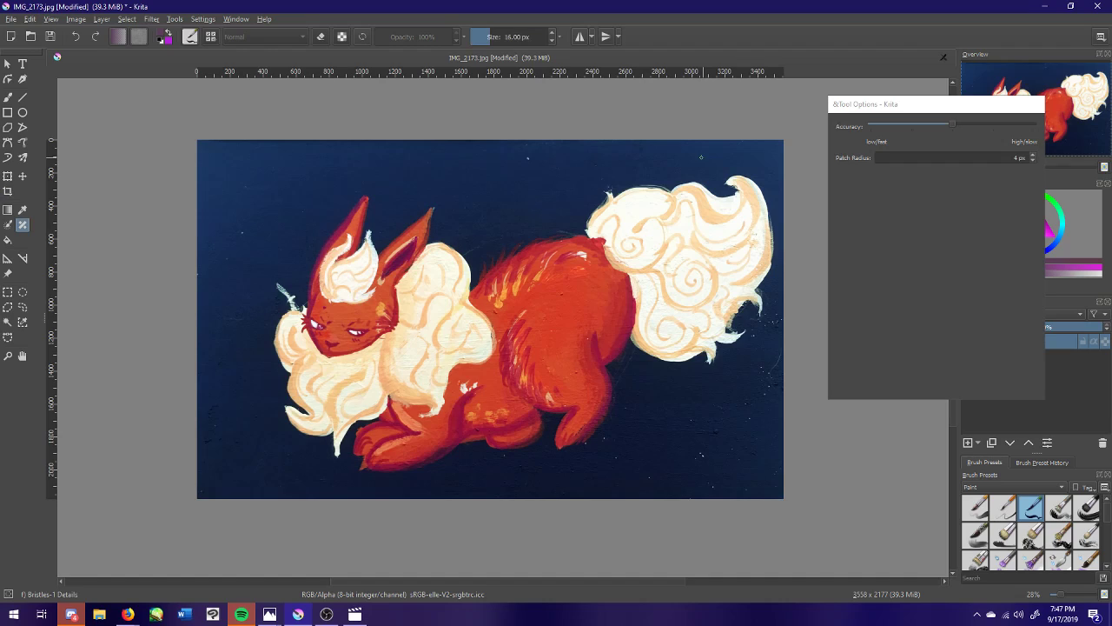
pyautogui.click(1033, 154)
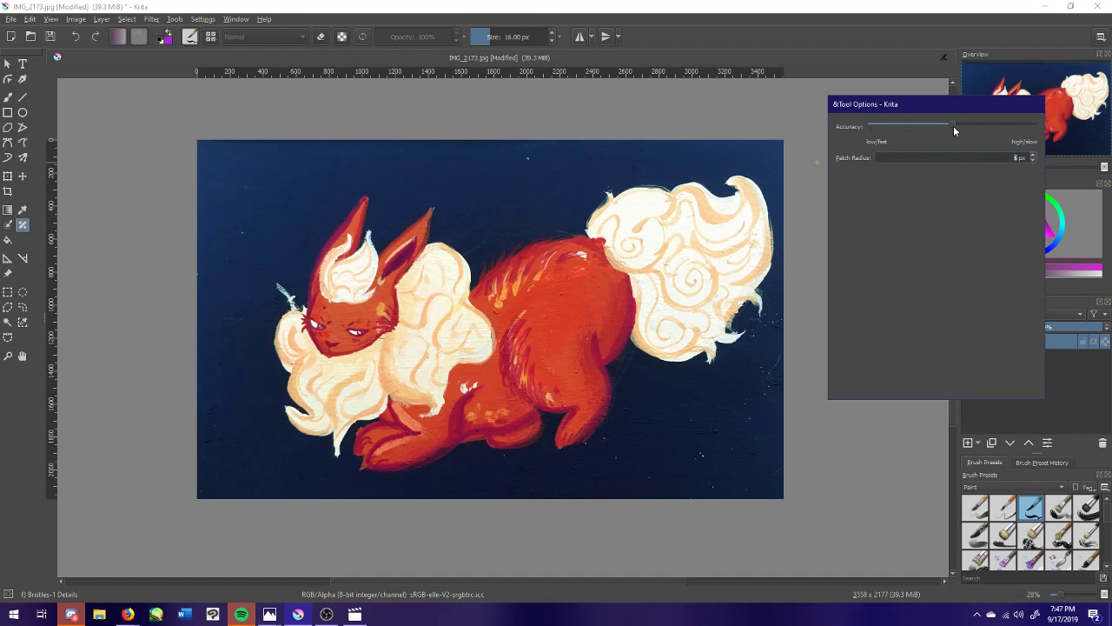
pyautogui.moveTo(953, 128); pyautogui.dragTo(975, 128)
pyautogui.click(504, 454)
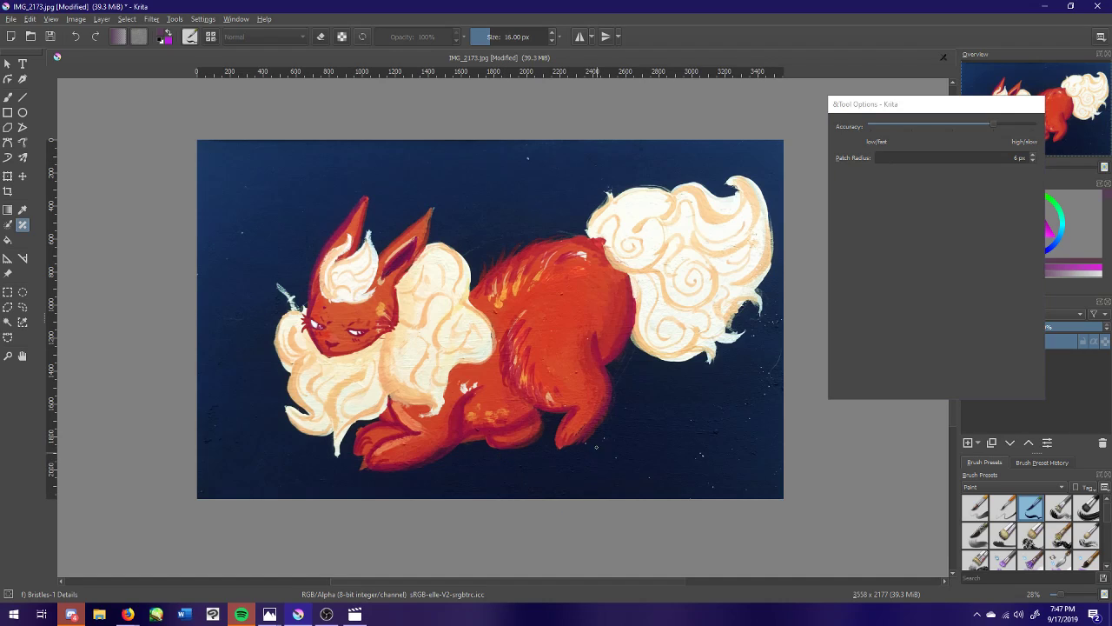
# - Zoom in and patch out the white specks around the body and to its right
pyautogui.scroll(4, 617, 456)
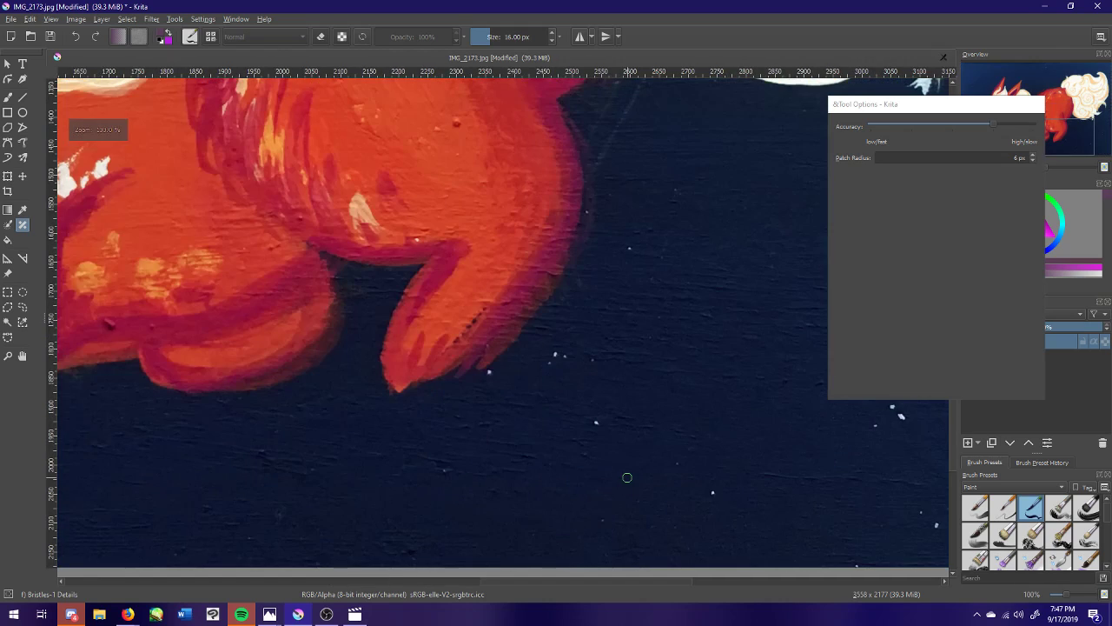
pyautogui.click(597, 422)
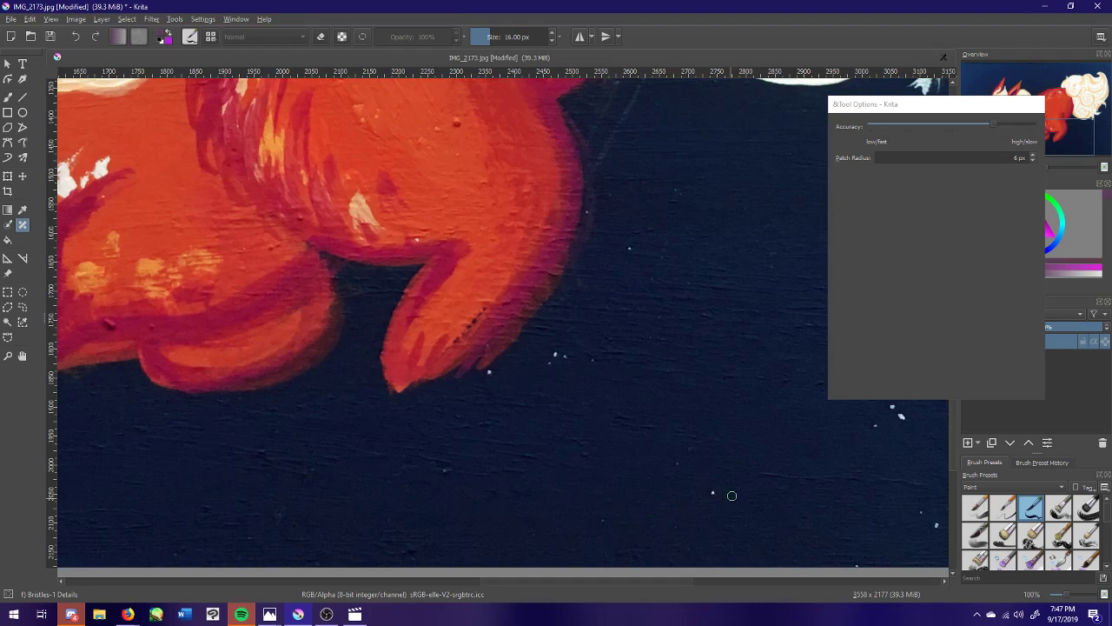
pyautogui.click(713, 492)
pyautogui.click(1024, 158)
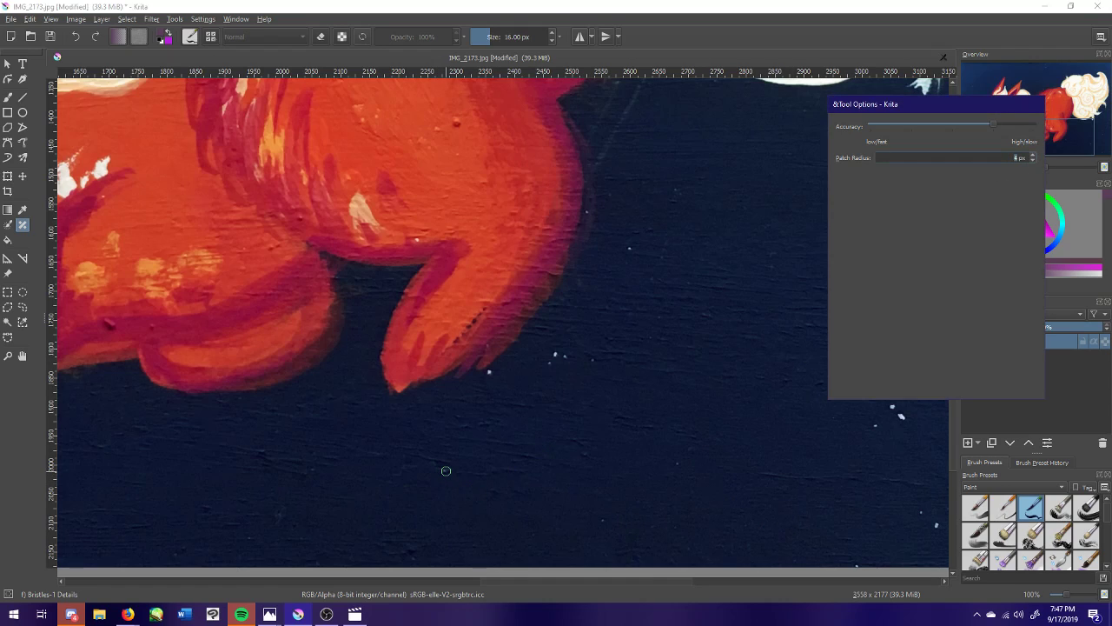
pyautogui.click(554, 353)
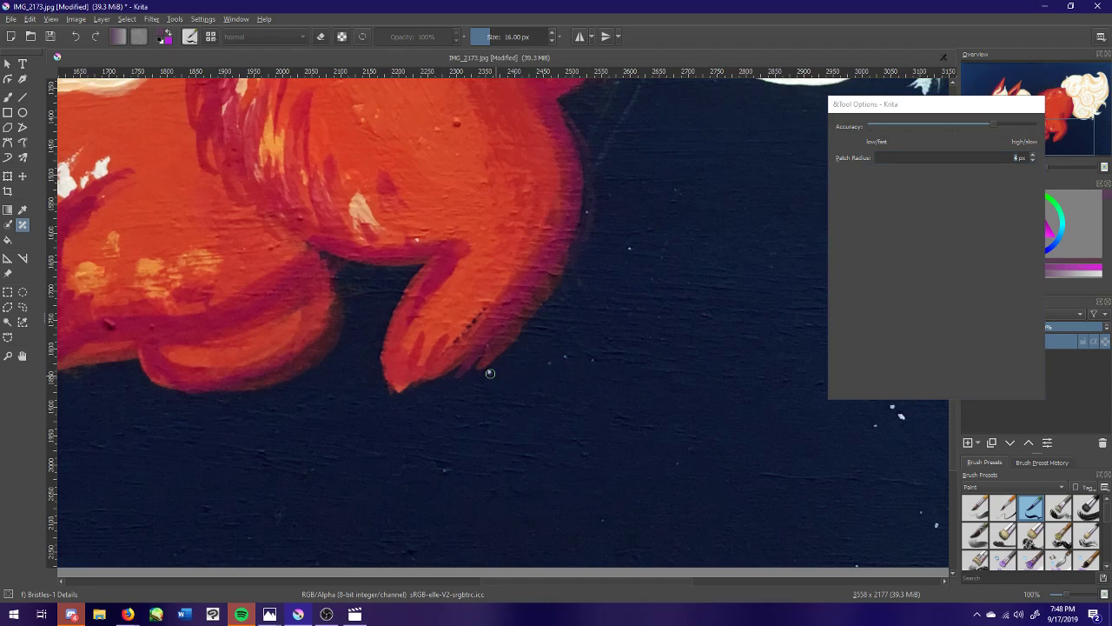
pyautogui.click(630, 251)
pyautogui.moveTo(720, 340); pyautogui.dragTo(296, 328)
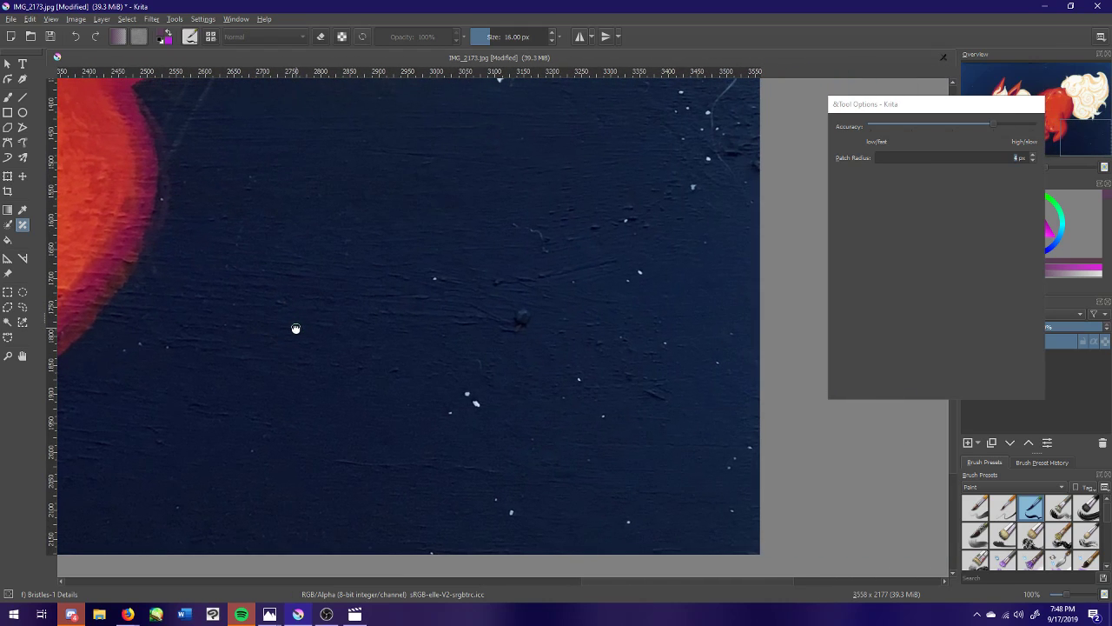
pyautogui.click(469, 394)
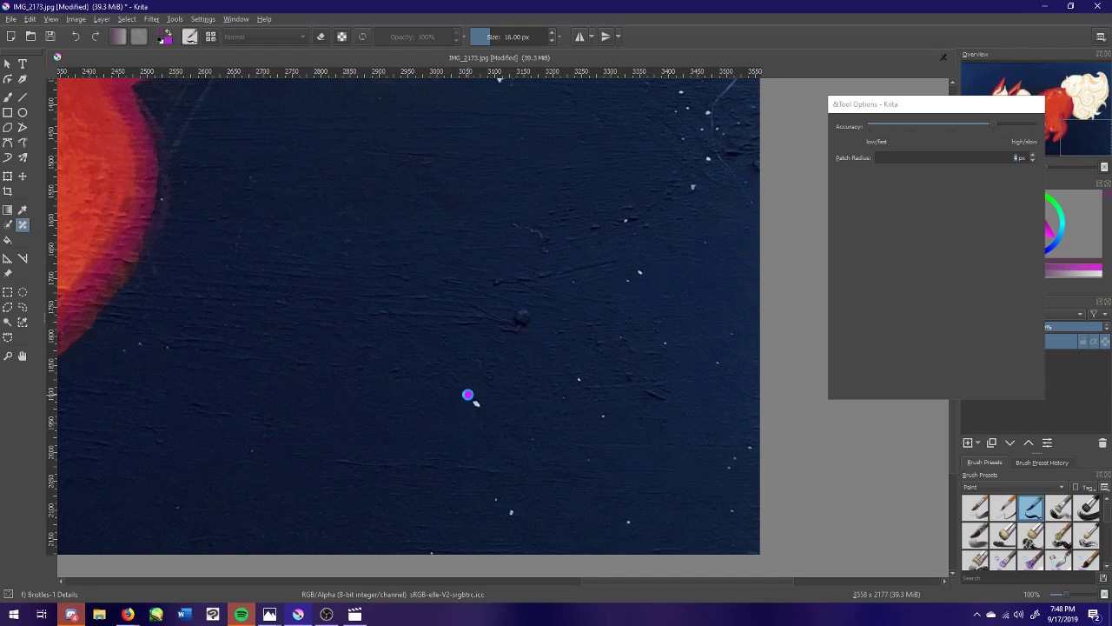
pyautogui.click(496, 499)
pyautogui.click(512, 513)
pyautogui.moveTo(567, 382); pyautogui.dragTo(579, 378)
pyautogui.click(601, 416)
# - Patch out the white specks below the tail and around the tail tip
pyautogui.moveTo(687, 343); pyautogui.dragTo(599, 428)
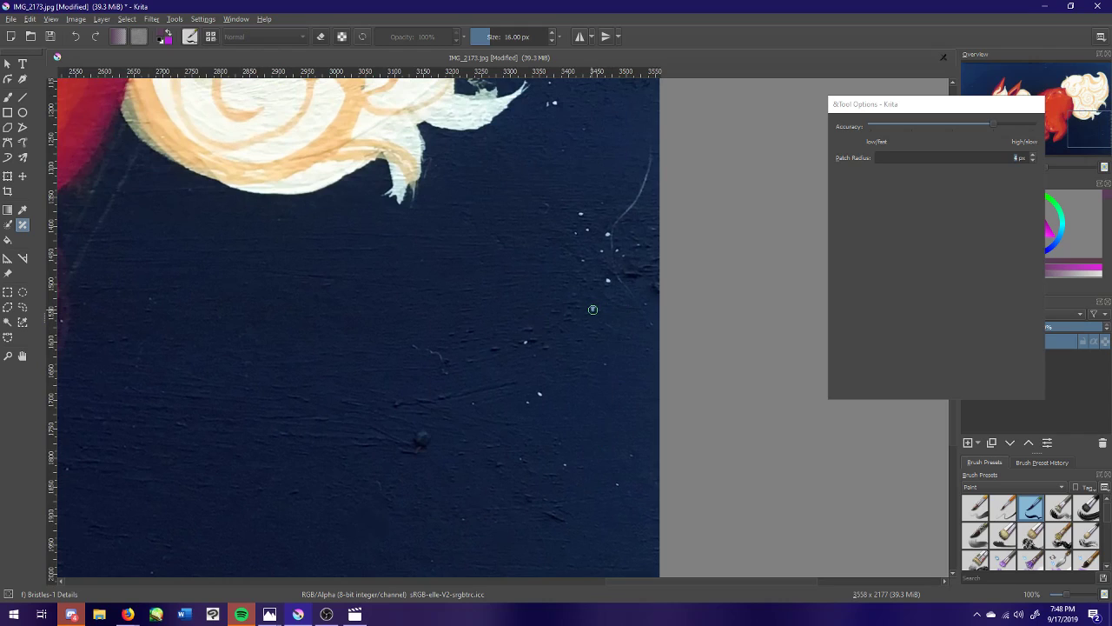
pyautogui.click(524, 342)
pyautogui.click(532, 400)
pyautogui.click(565, 464)
pyautogui.click(632, 456)
pyautogui.click(607, 369)
pyautogui.moveTo(622, 329); pyautogui.dragTo(595, 432)
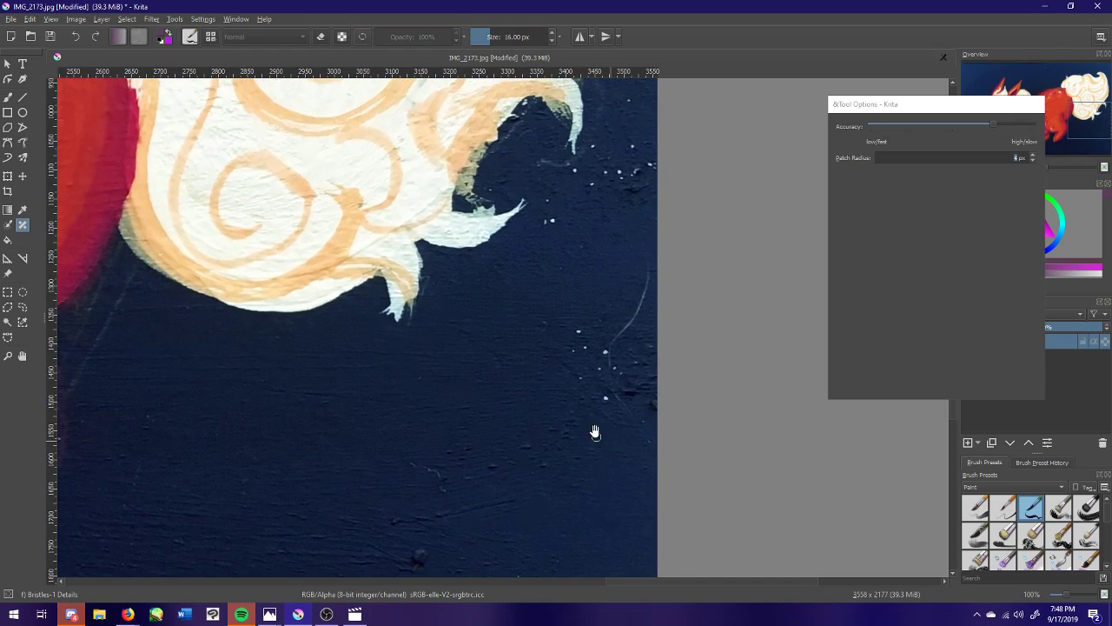
pyautogui.click(551, 220)
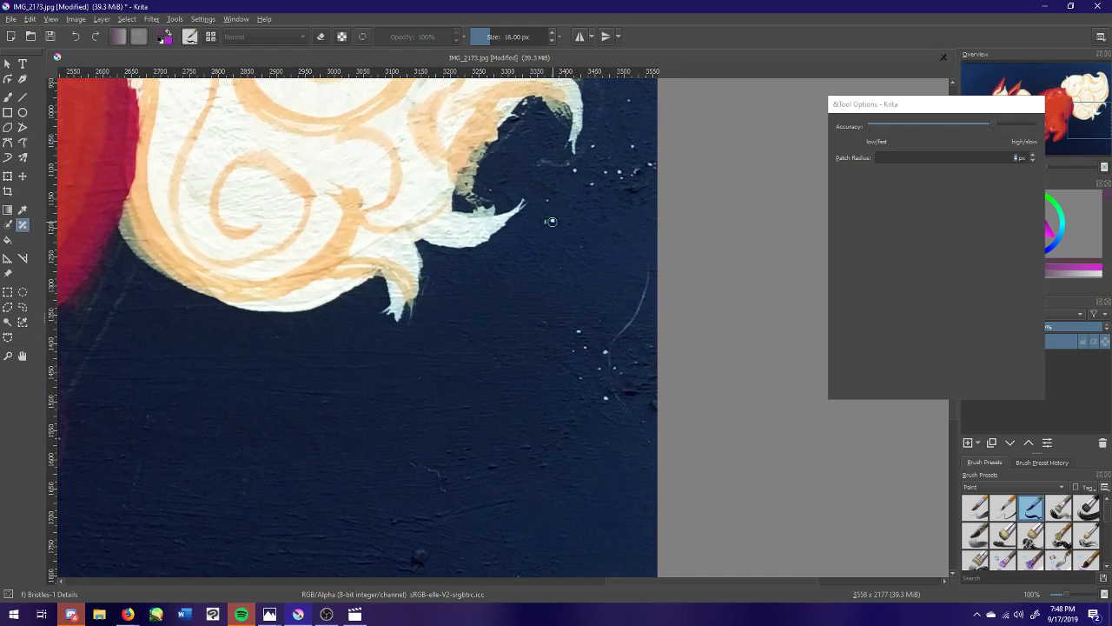
pyautogui.click(576, 170)
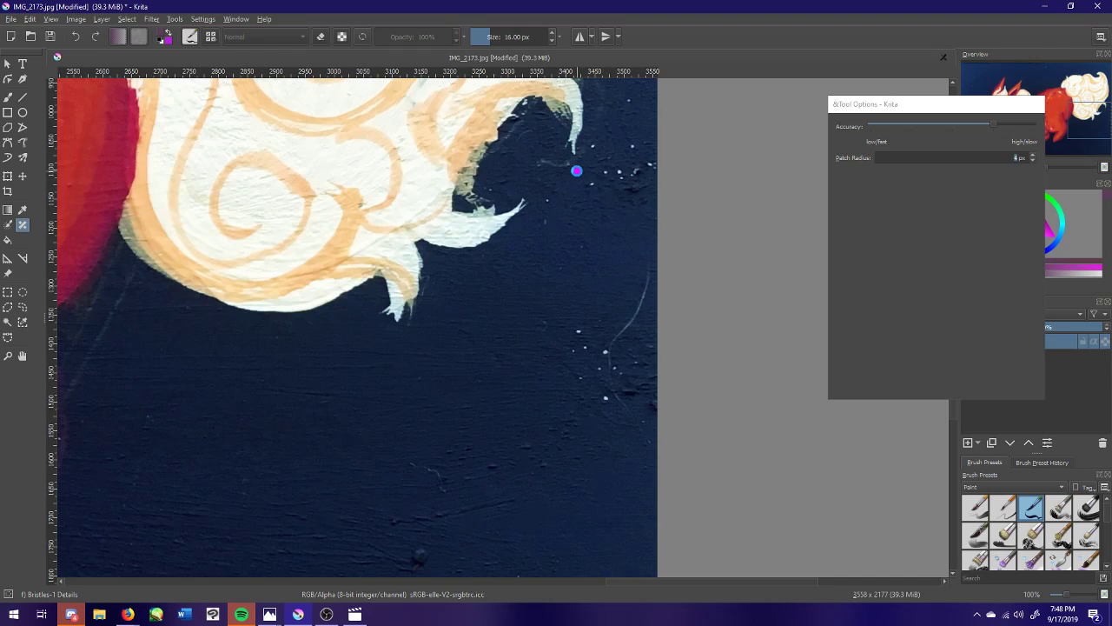
pyautogui.click(629, 99)
pyautogui.click(633, 146)
pyautogui.click(620, 171)
pyautogui.click(591, 185)
pyautogui.click(606, 355)
pyautogui.click(605, 396)
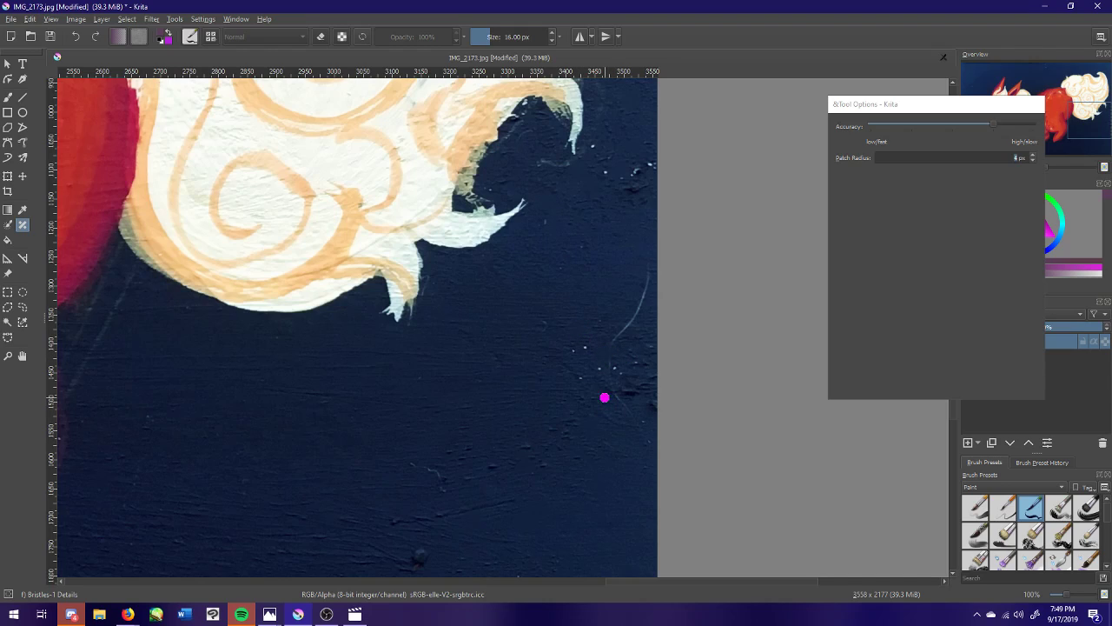
pyautogui.click(585, 348)
pyautogui.click(598, 368)
pyautogui.click(615, 370)
# - Patch out the remaining specks near the painting's top and left edges
pyautogui.moveTo(569, 234); pyautogui.dragTo(519, 391)
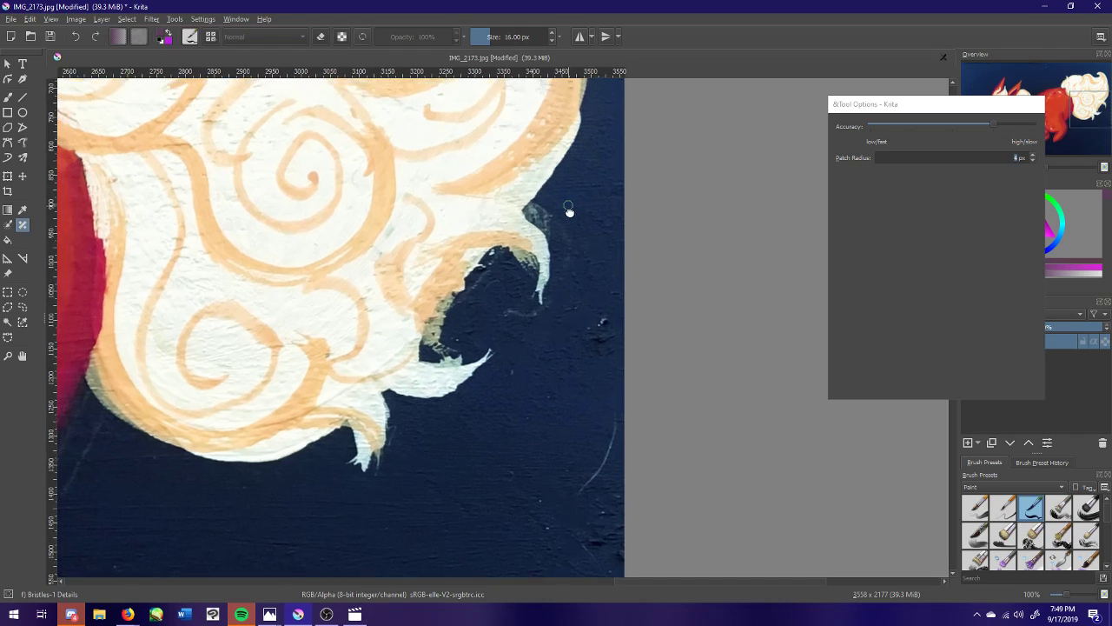
pyautogui.scroll(5, 569, 226)
pyautogui.moveTo(568, 235); pyautogui.dragTo(491, 372)
pyautogui.moveTo(415, 315); pyautogui.dragTo(801, 367)
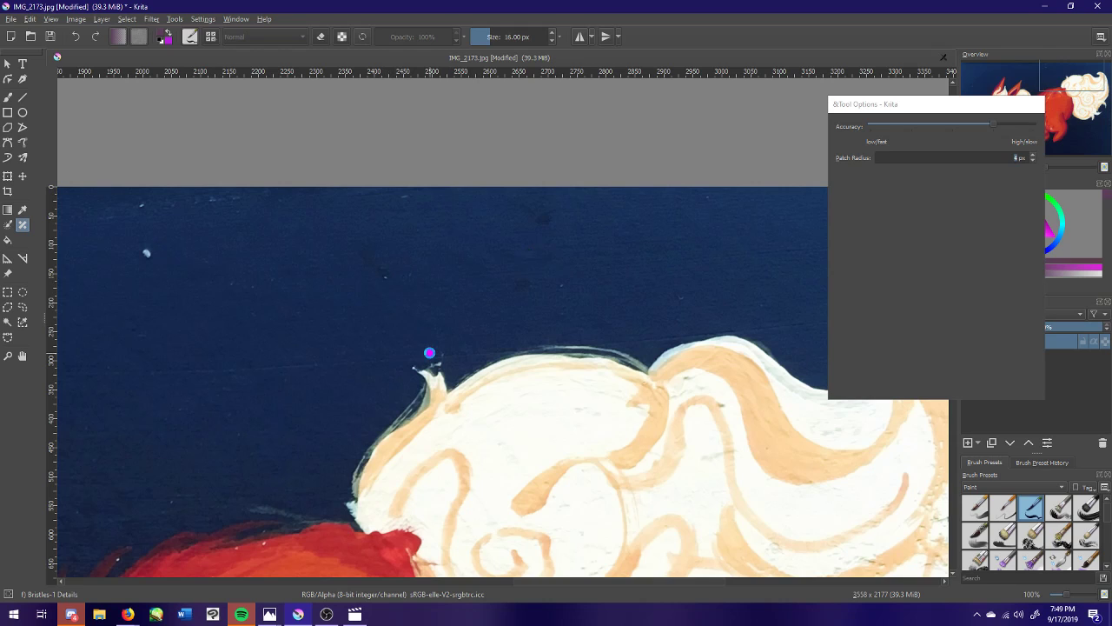
pyautogui.moveTo(385, 354); pyautogui.dragTo(615, 213)
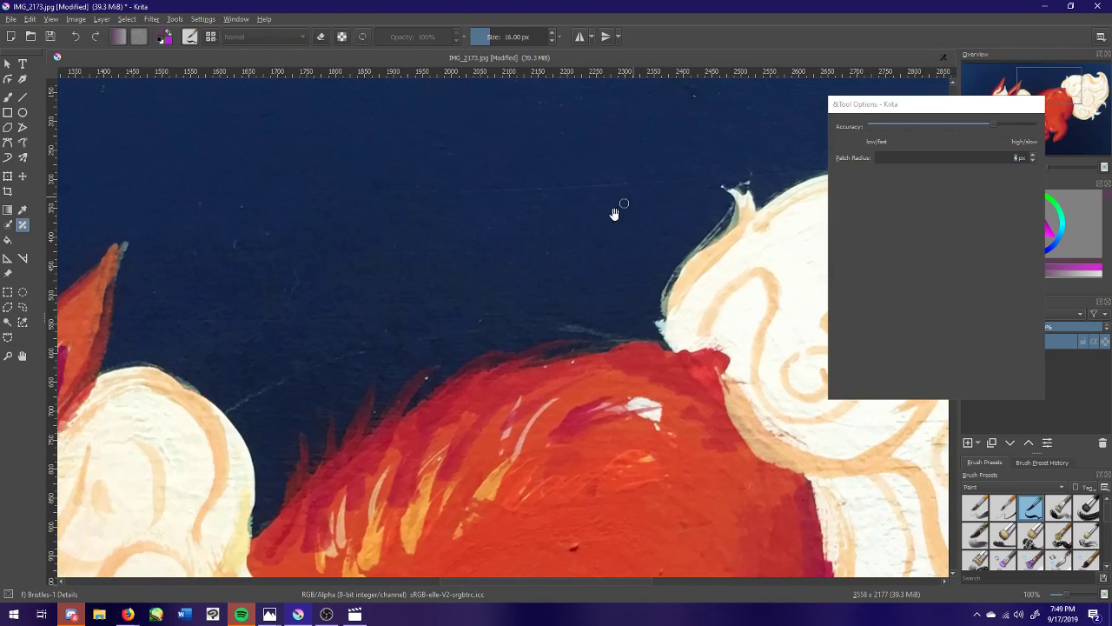
pyautogui.moveTo(509, 206); pyautogui.dragTo(486, 397)
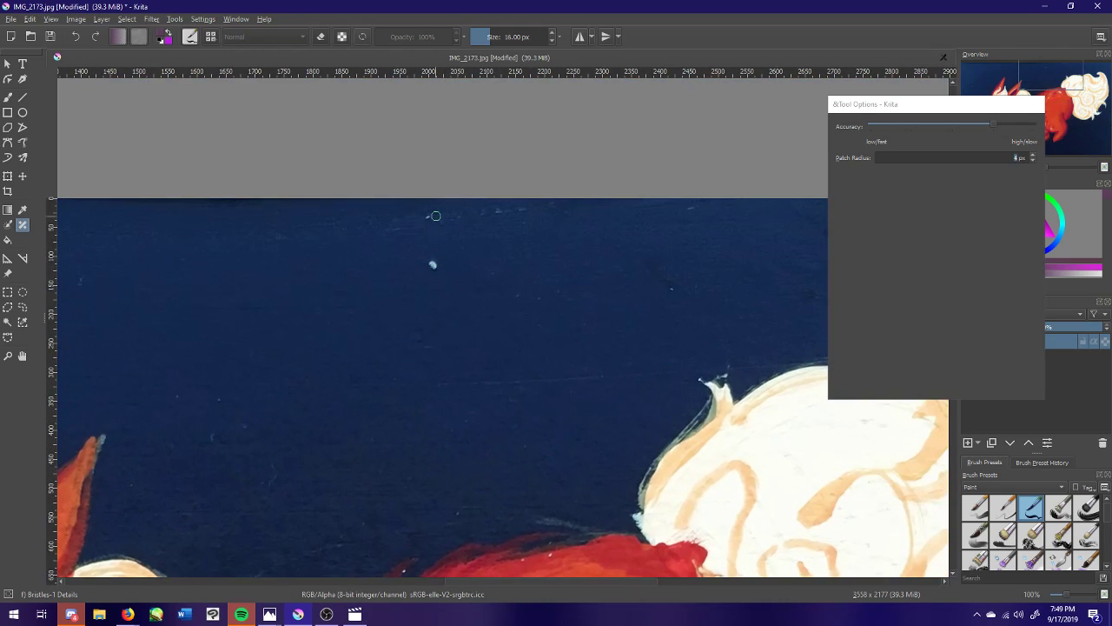
pyautogui.click(428, 217)
pyautogui.scroll(-5, 641, 343)
pyautogui.hscroll(-10, 571, 387)
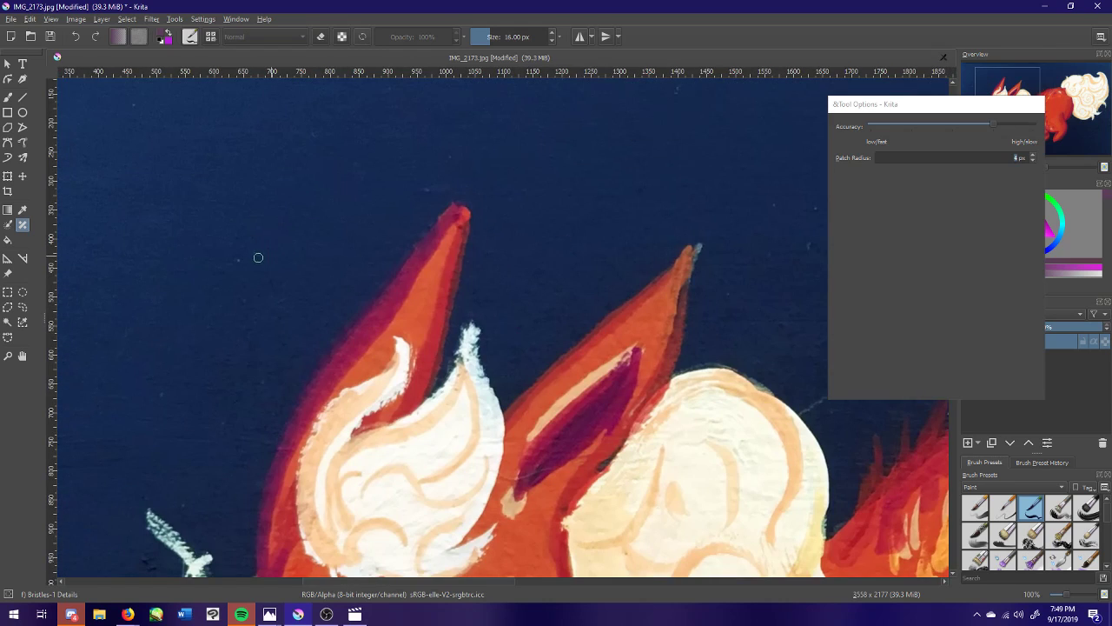
pyautogui.moveTo(270, 204); pyautogui.dragTo(646, 338)
pyautogui.scroll(-3, 437, 365)
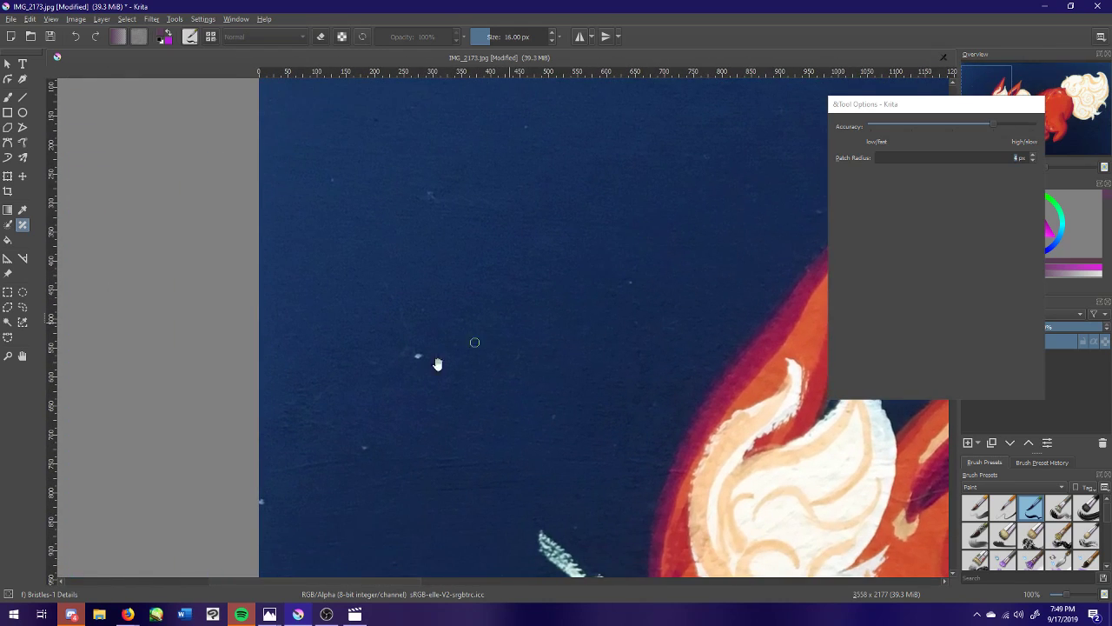
pyautogui.click(416, 357)
pyautogui.moveTo(573, 467); pyautogui.dragTo(589, 266)
pyautogui.moveTo(491, 457); pyautogui.dragTo(532, 376)
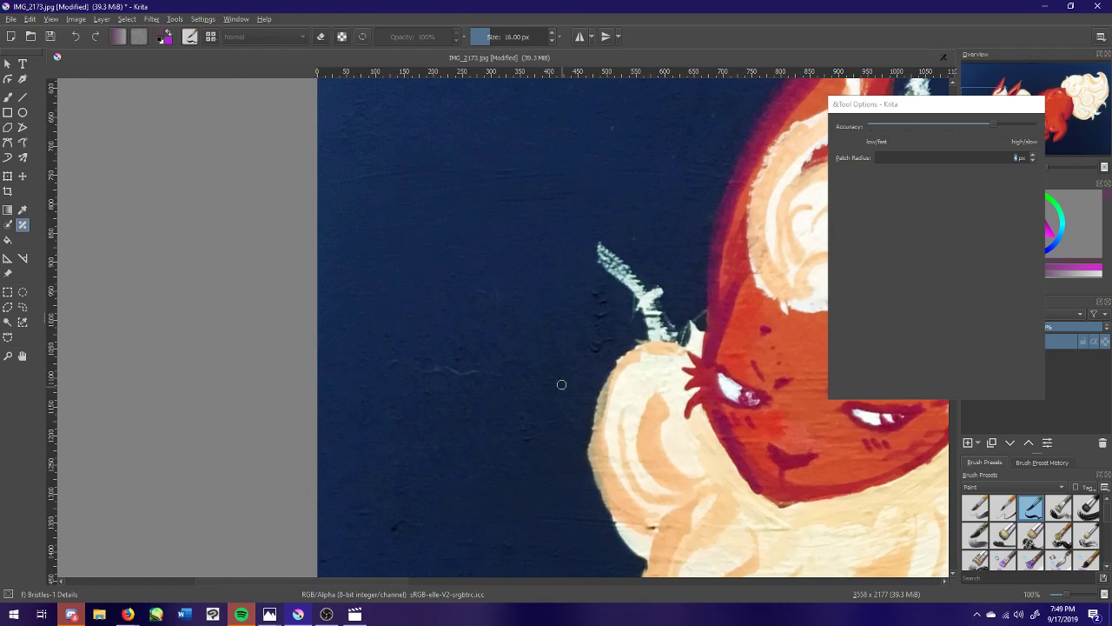
pyautogui.scroll(-6, 561, 384)
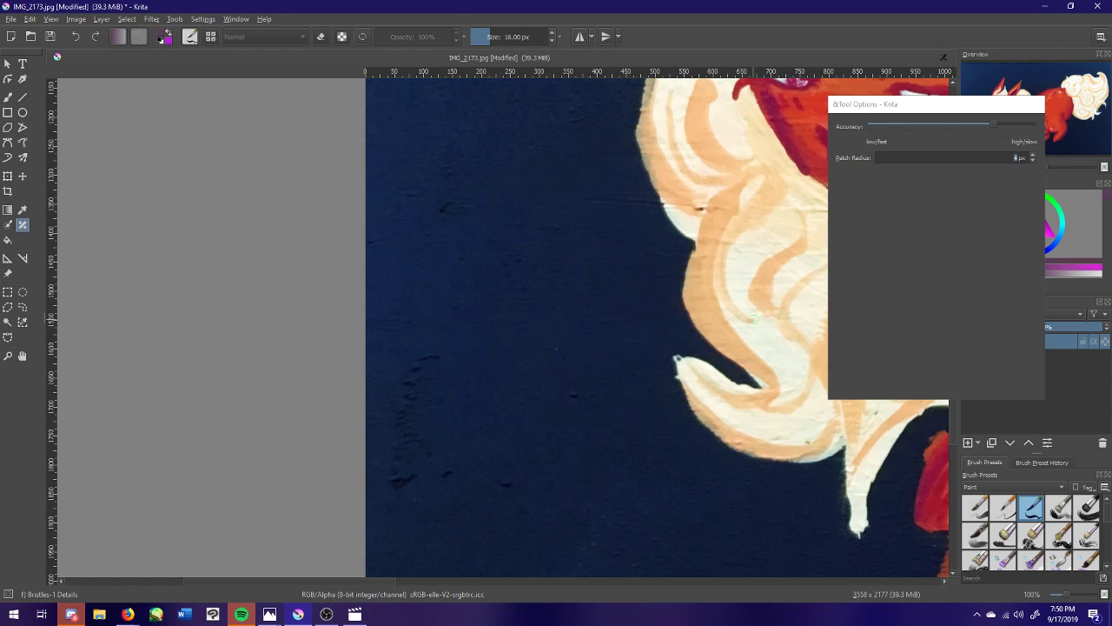
pyautogui.press('-')
pyautogui.press('-')
pyautogui.press('-')
pyautogui.press('-')
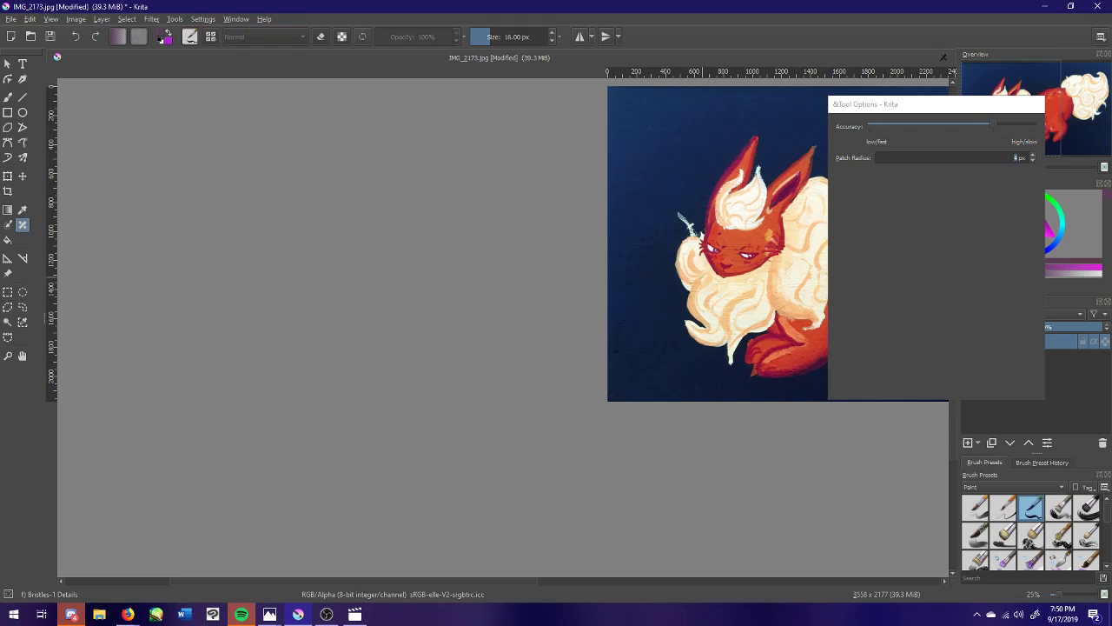
# - Centre the whole painting in view and switch to the Freehand Brush (Bristles-1 Details, 16 px)
pyautogui.moveTo(712, 263); pyautogui.dragTo(368, 334)
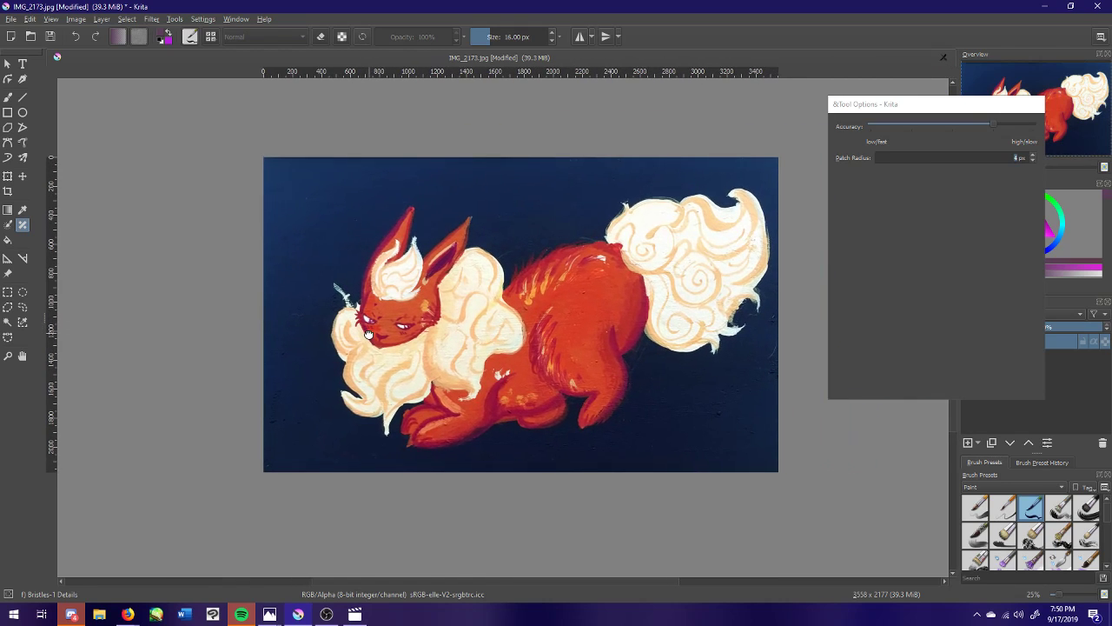
pyautogui.moveTo(574, 339); pyautogui.dragTo(559, 358)
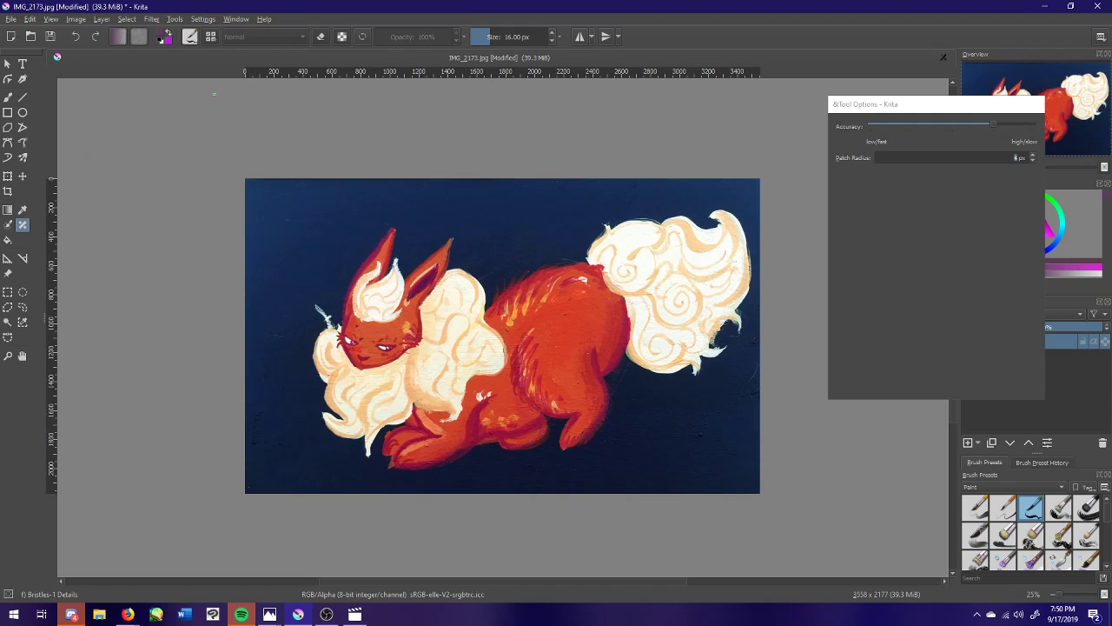
pyautogui.click(8, 98)
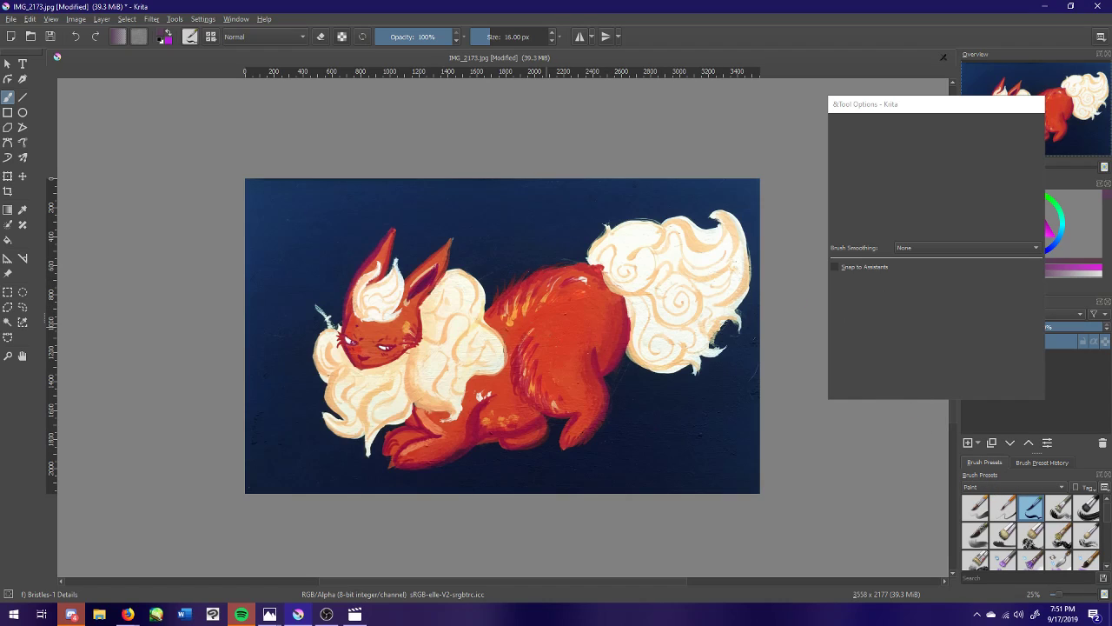
# - Sample a red from the fox's body and write the signature near the lower right
pyautogui.click(160, 43)
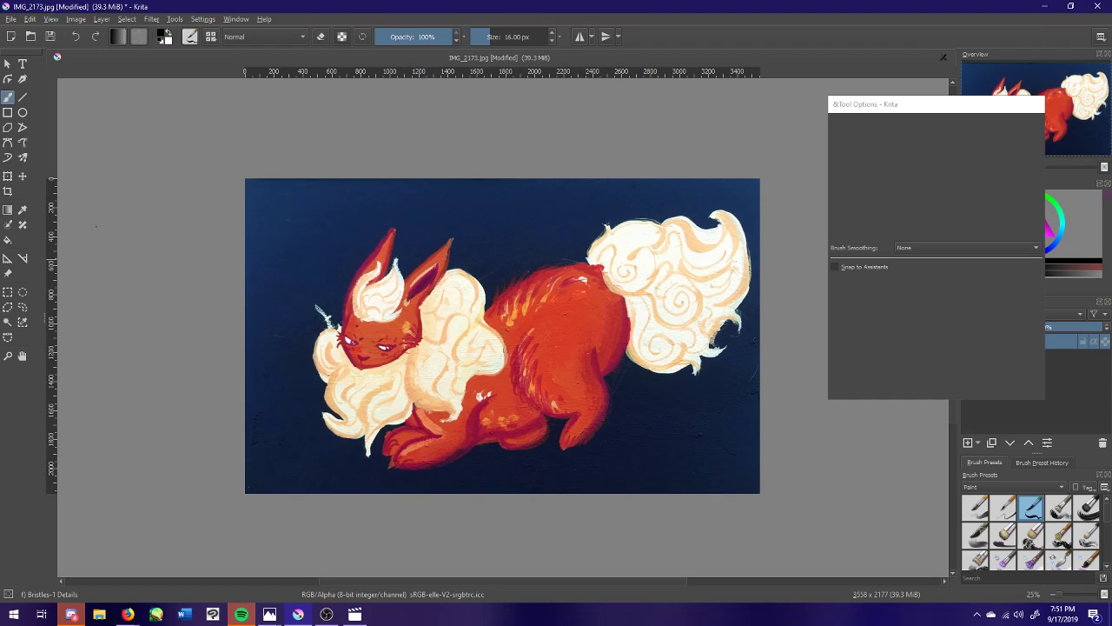
pyautogui.click(22, 210)
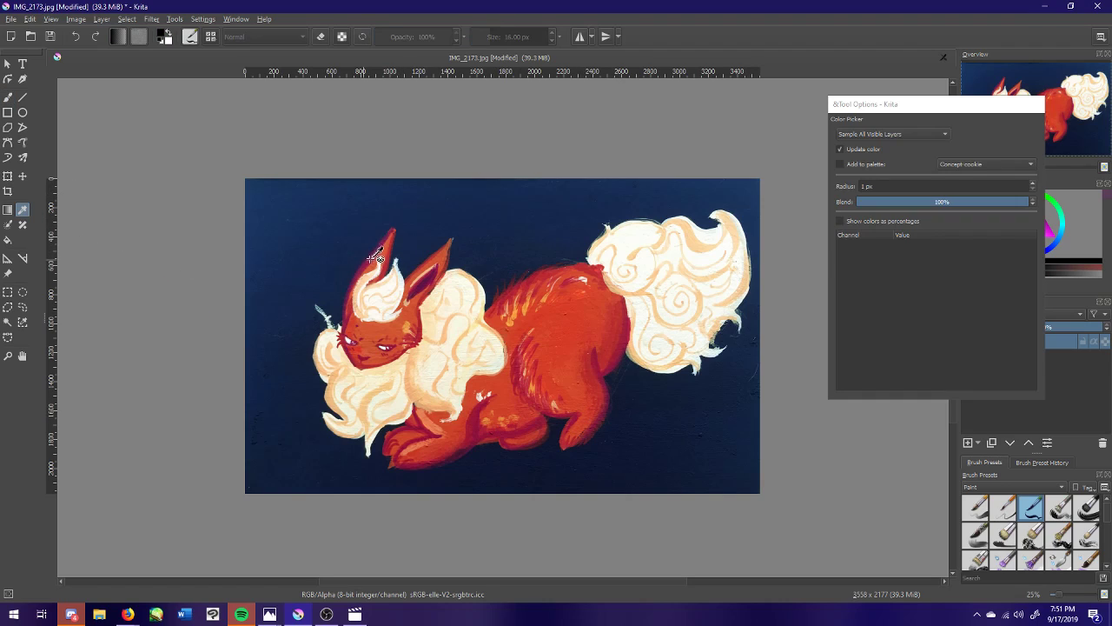
pyautogui.click(376, 257)
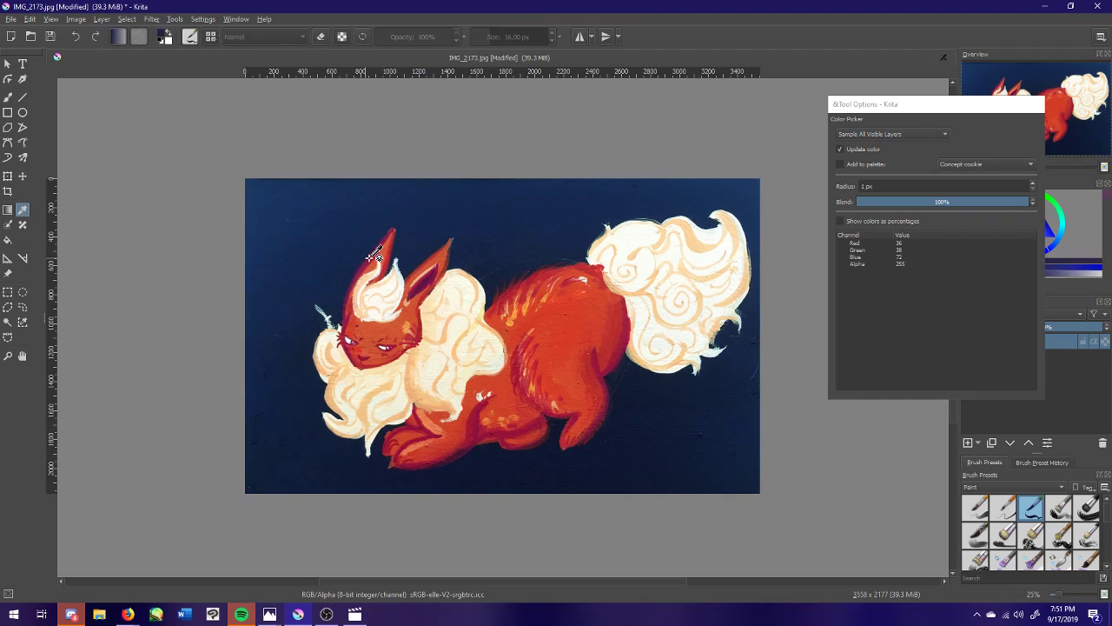
pyautogui.click(426, 280)
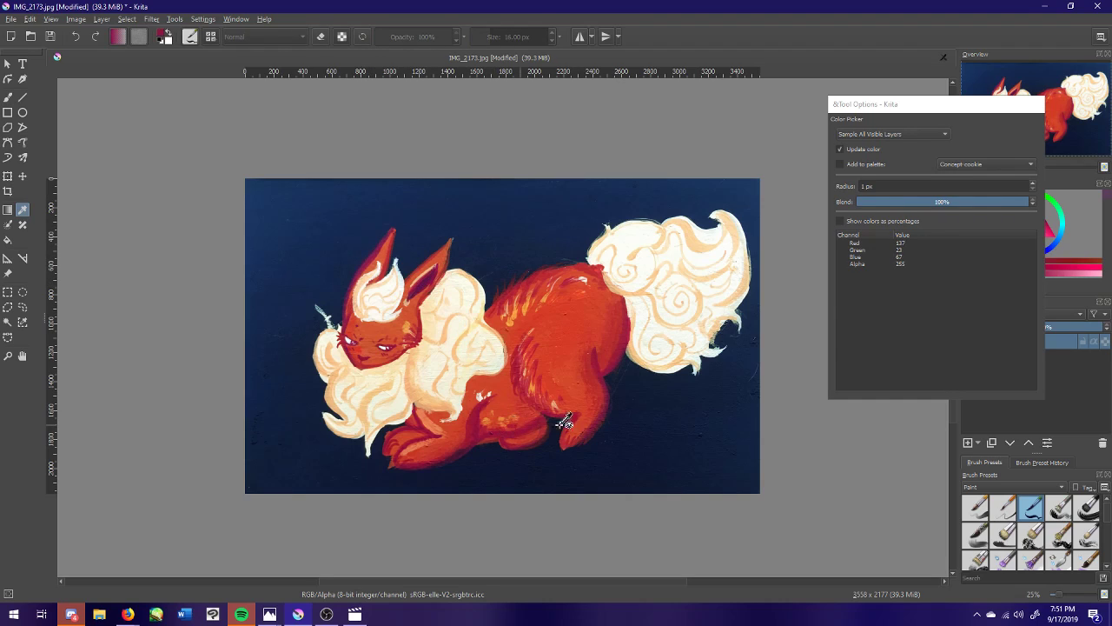
pyautogui.click(534, 422)
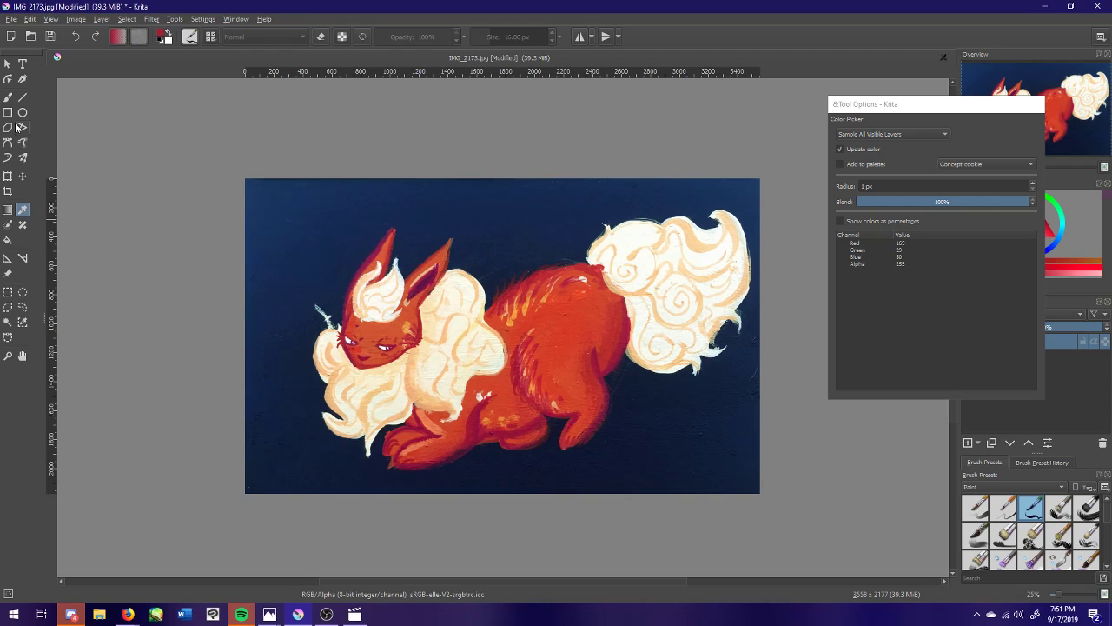
pyautogui.click(8, 97)
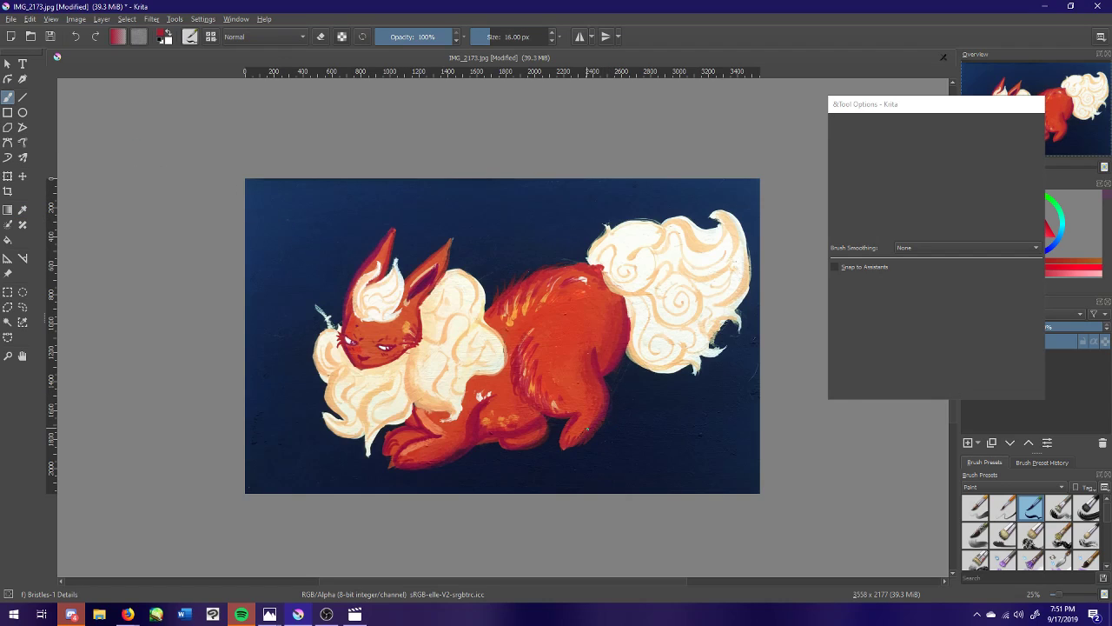
pyautogui.moveTo(600, 436)
pyautogui.mouseDown()
pyautogui.moveTo(605, 453)
pyautogui.moveTo(641, 439)
pyautogui.moveTo(627, 465)
pyautogui.moveTo(665, 463)
pyautogui.mouseUp()
# - Save As 'flareon' in Pictures > Art with the Krita document (*.kra) file type
pyautogui.click(11, 19)
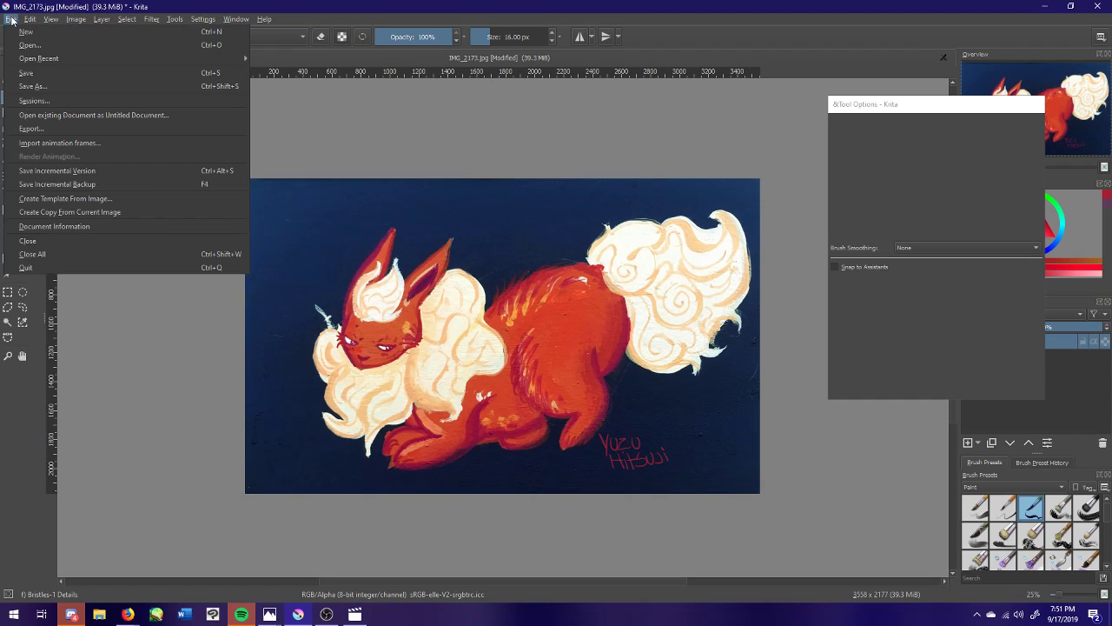
pyautogui.click(52, 85)
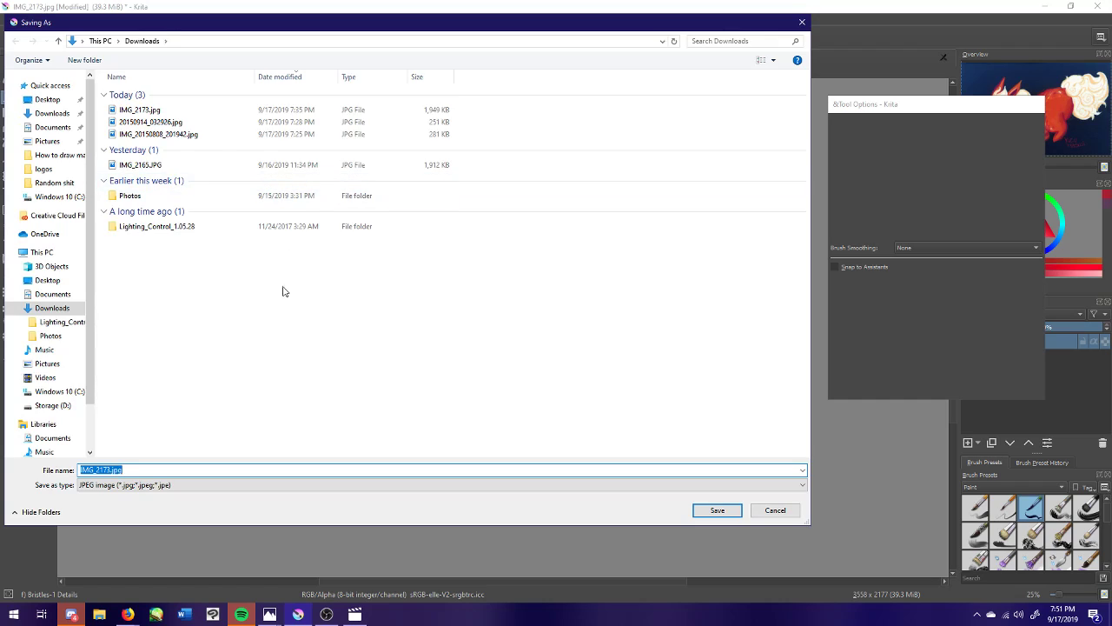
pyautogui.write('f')
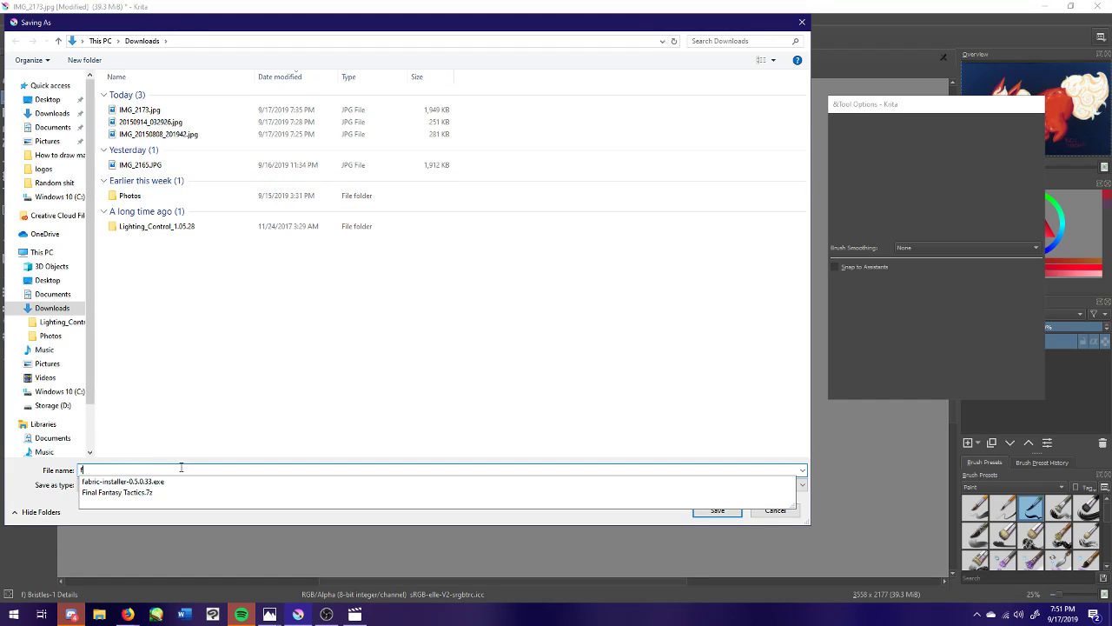
pyautogui.write('lareon')
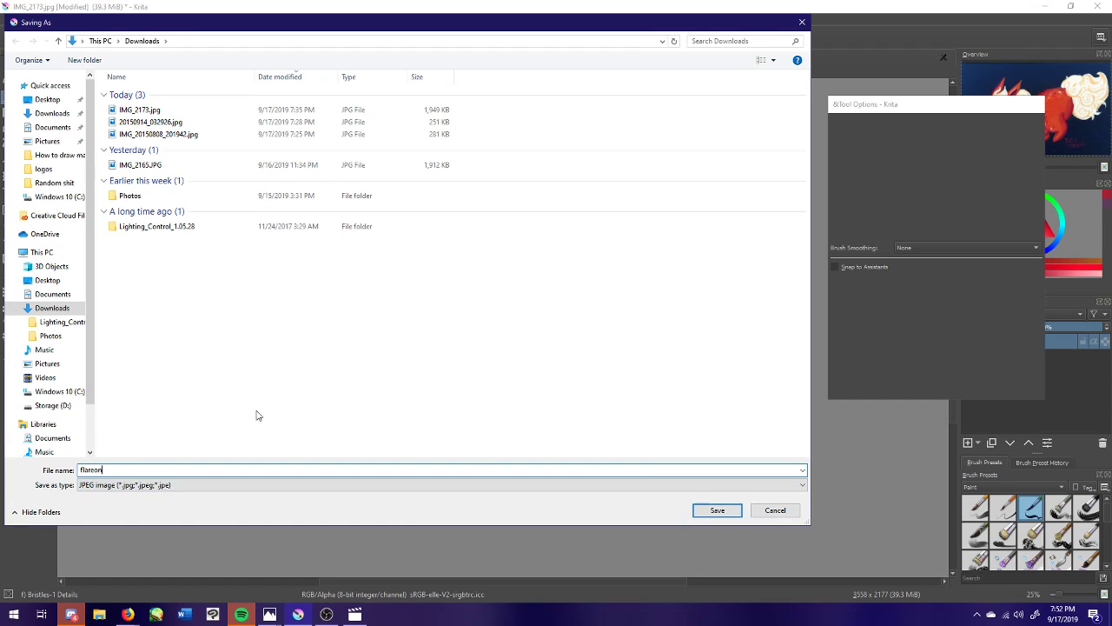
pyautogui.click(54, 369)
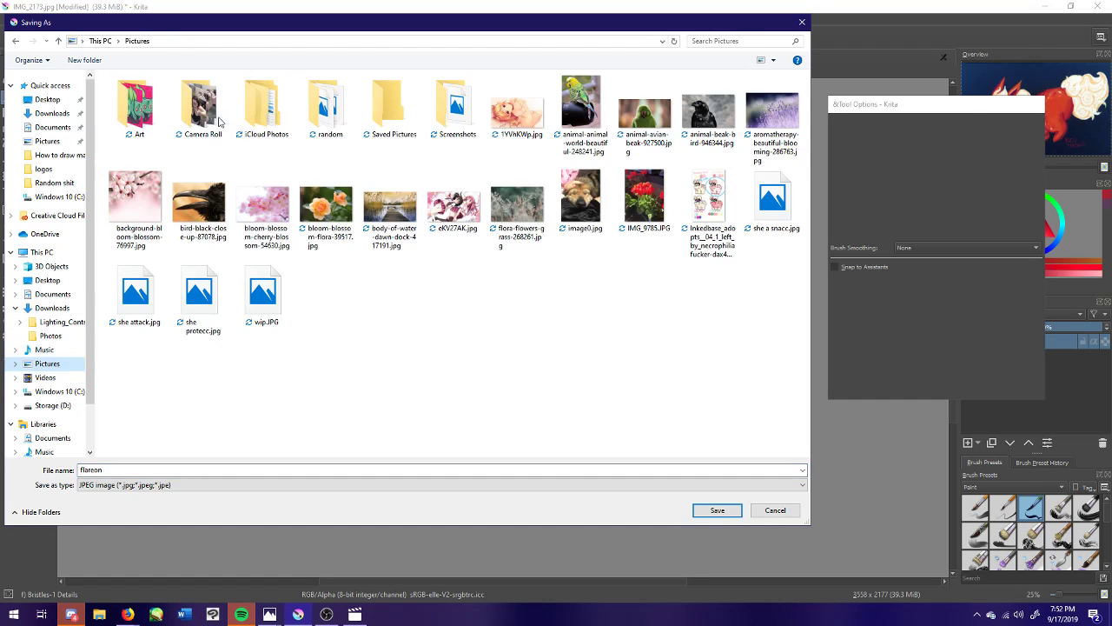
pyautogui.doubleClick(150, 121)
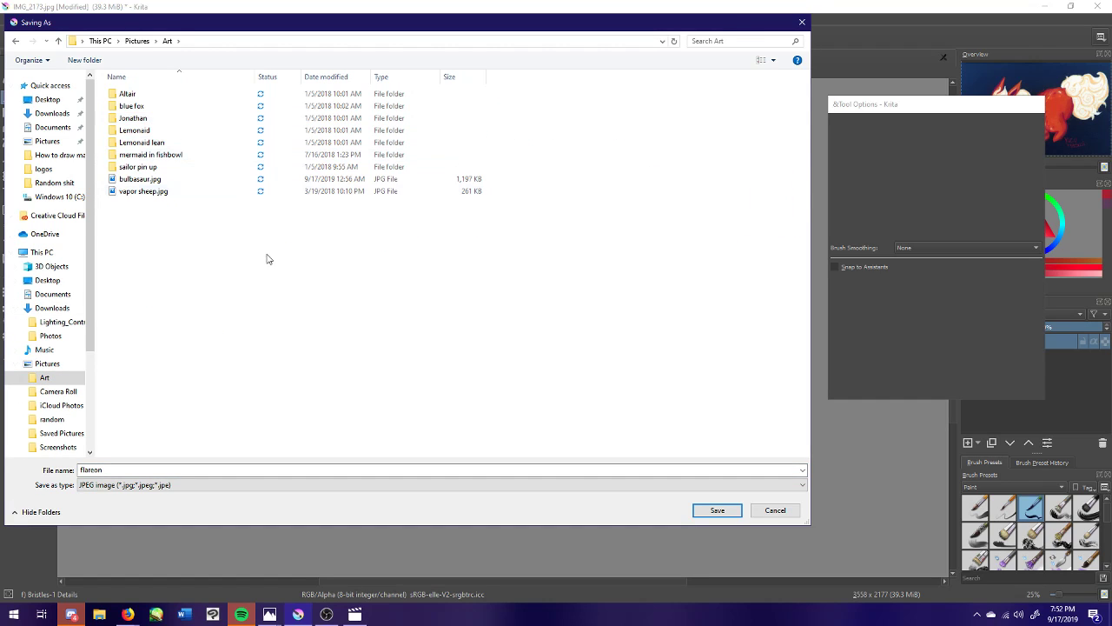
pyautogui.click(183, 485)
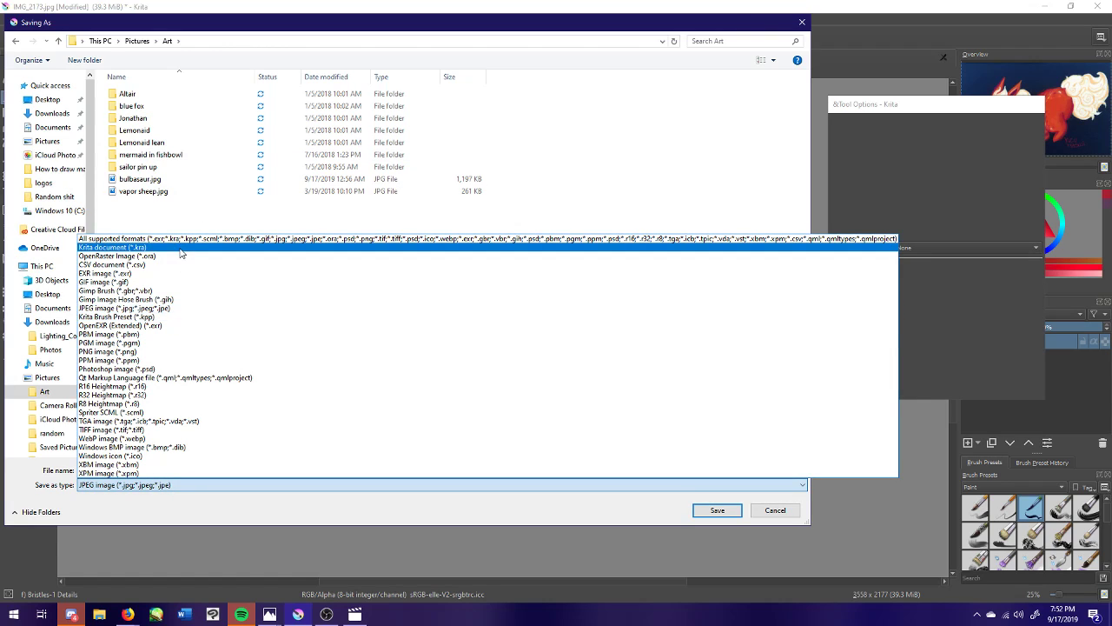
pyautogui.click(130, 248)
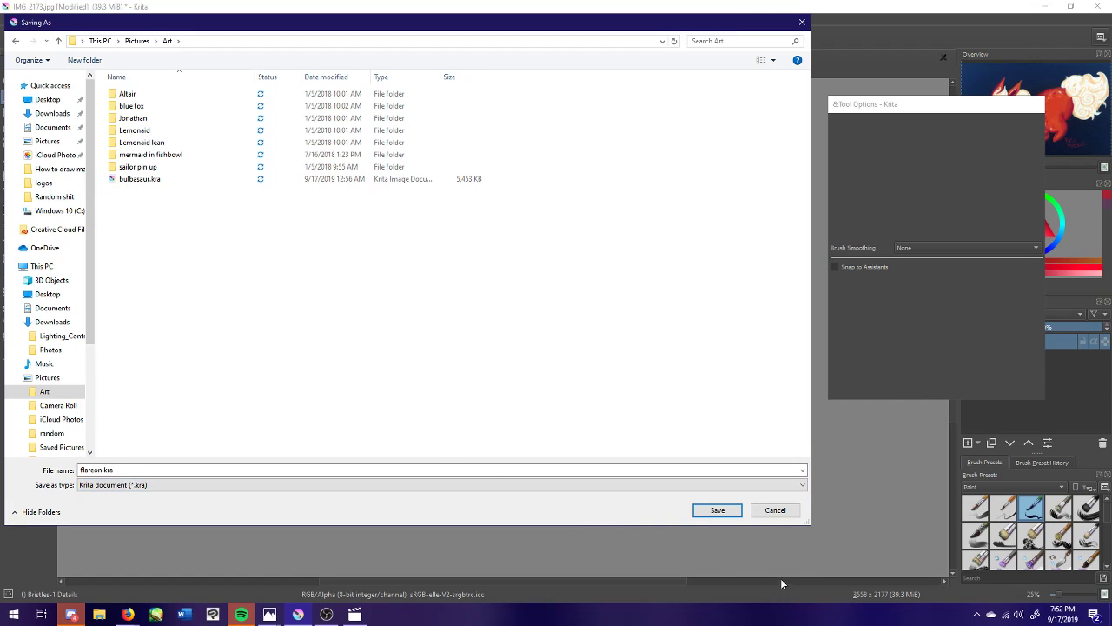
pyautogui.click(718, 510)
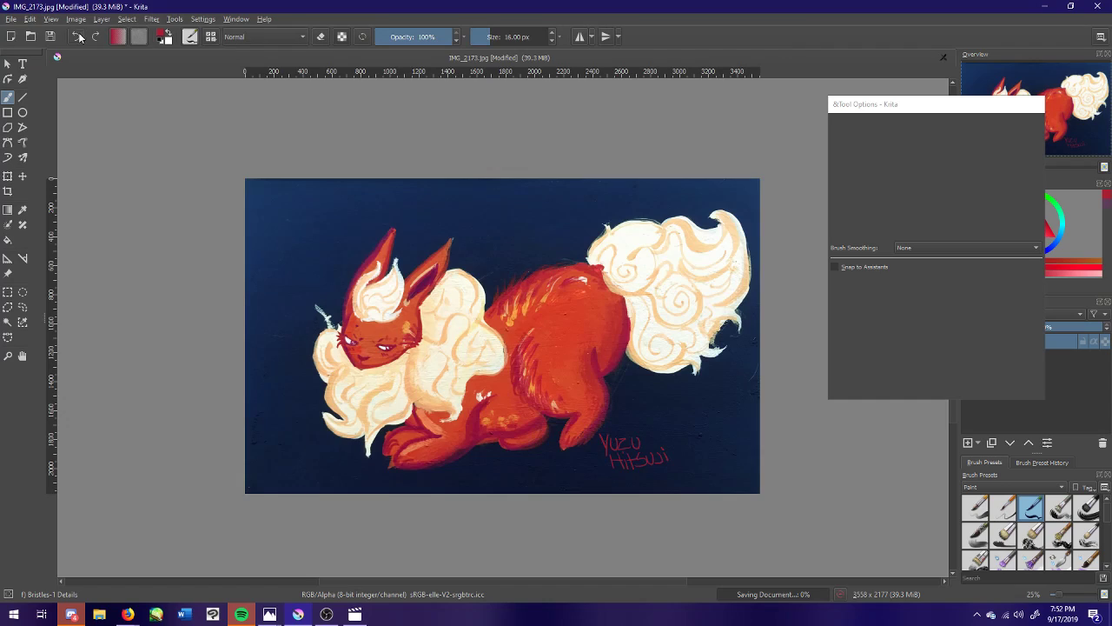
# - Scale the image to 1200 px wide (1200 × 734) with proportions constrained
pyautogui.click(33, 20)
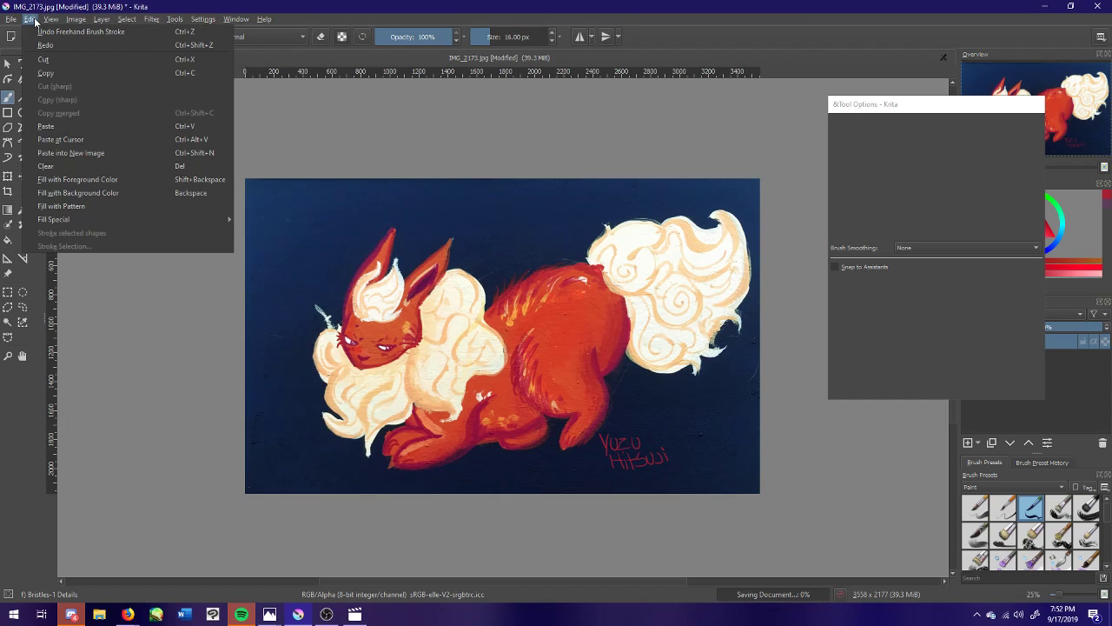
pyautogui.moveTo(77, 19)
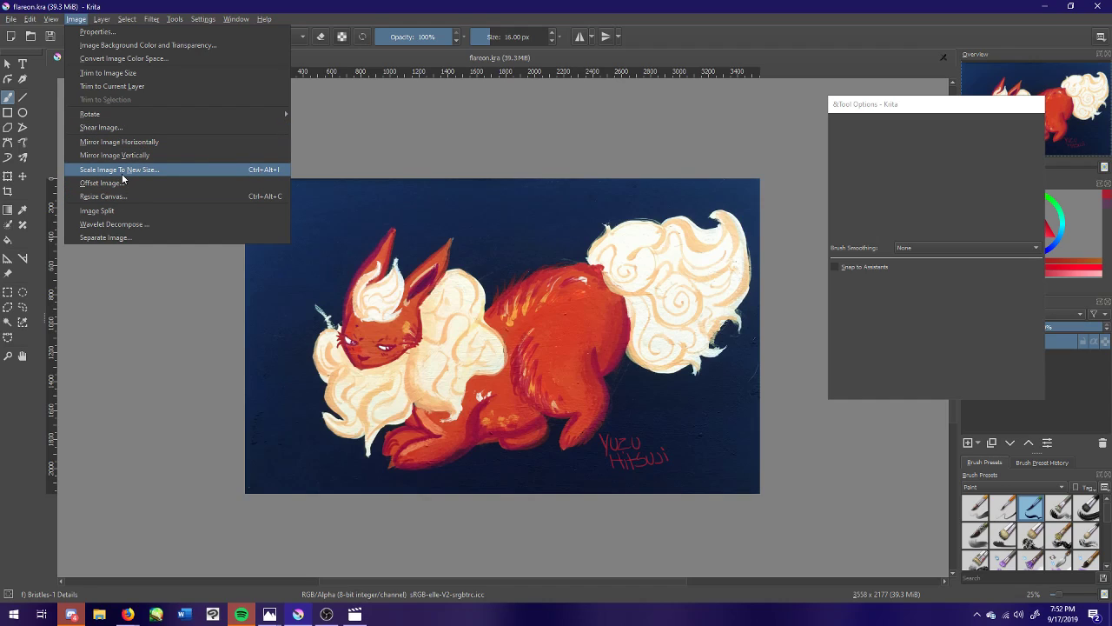
pyautogui.click(122, 172)
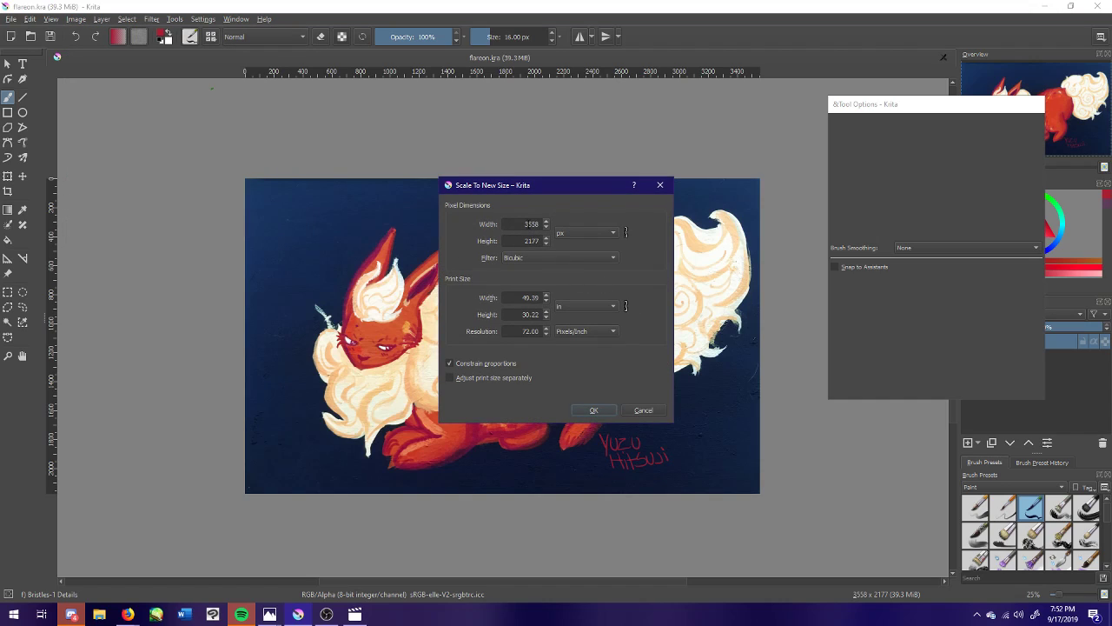
pyautogui.doubleClick(531, 224)
pyautogui.write('1200')
pyautogui.click(595, 411)
# - Export the resized painting as flareon.png in the Art folder with default PNG settings
pyautogui.press('+')
pyautogui.press('+')
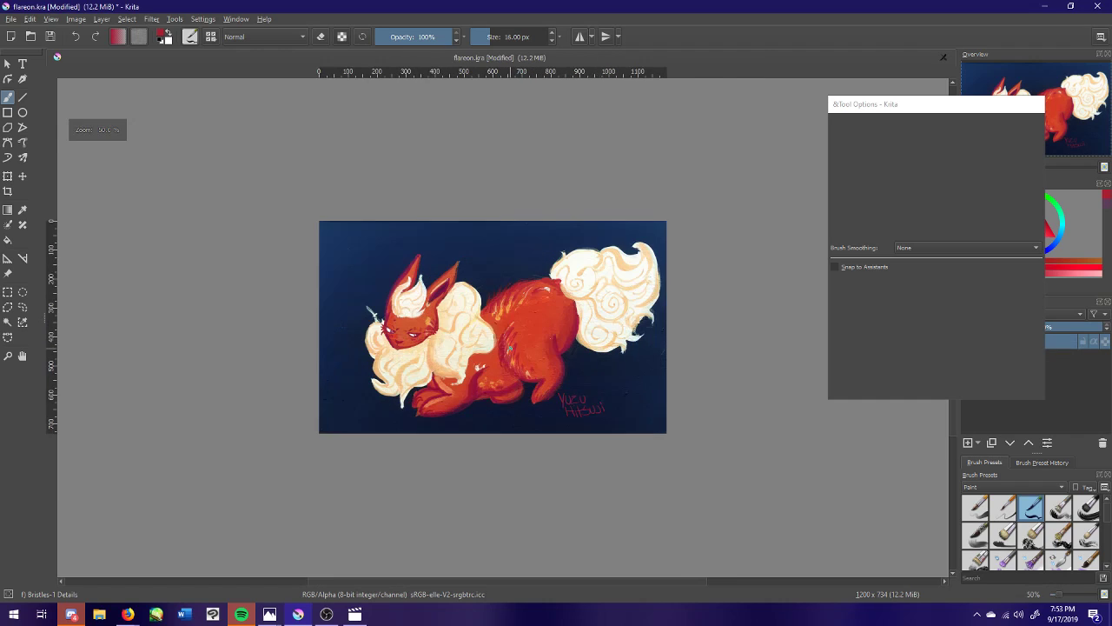
pyautogui.scroll(2, 511, 348)
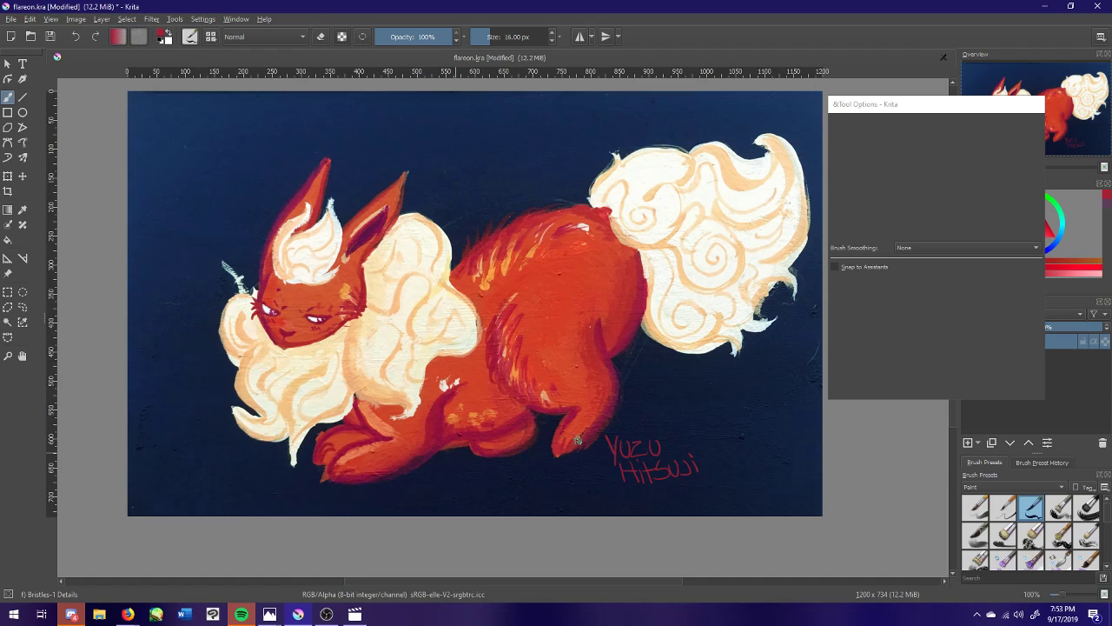
pyautogui.click(11, 19)
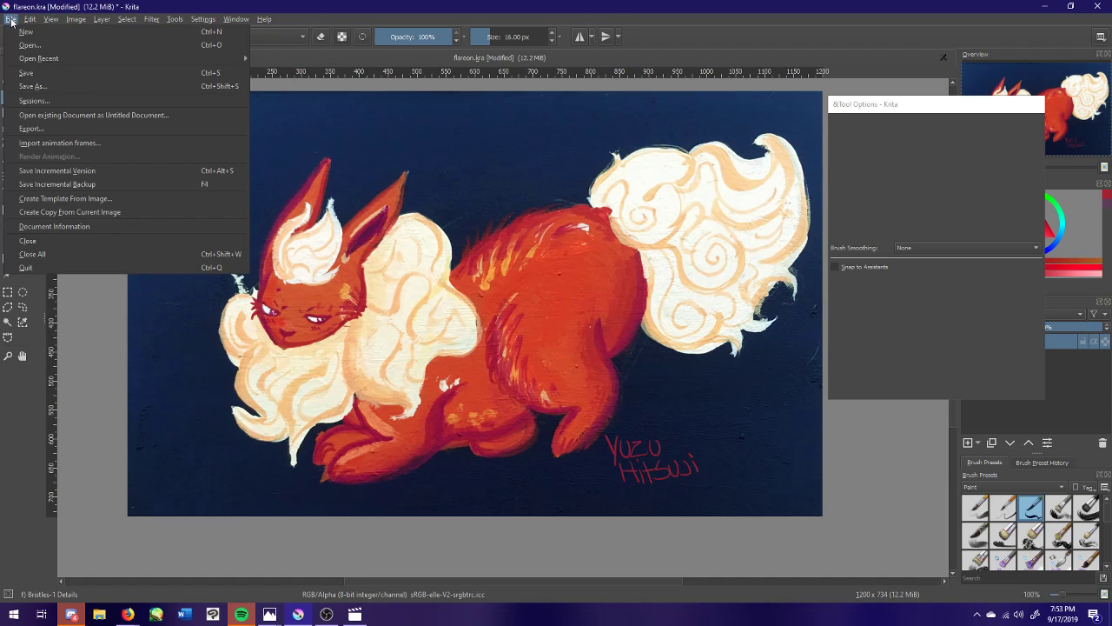
pyautogui.click(38, 130)
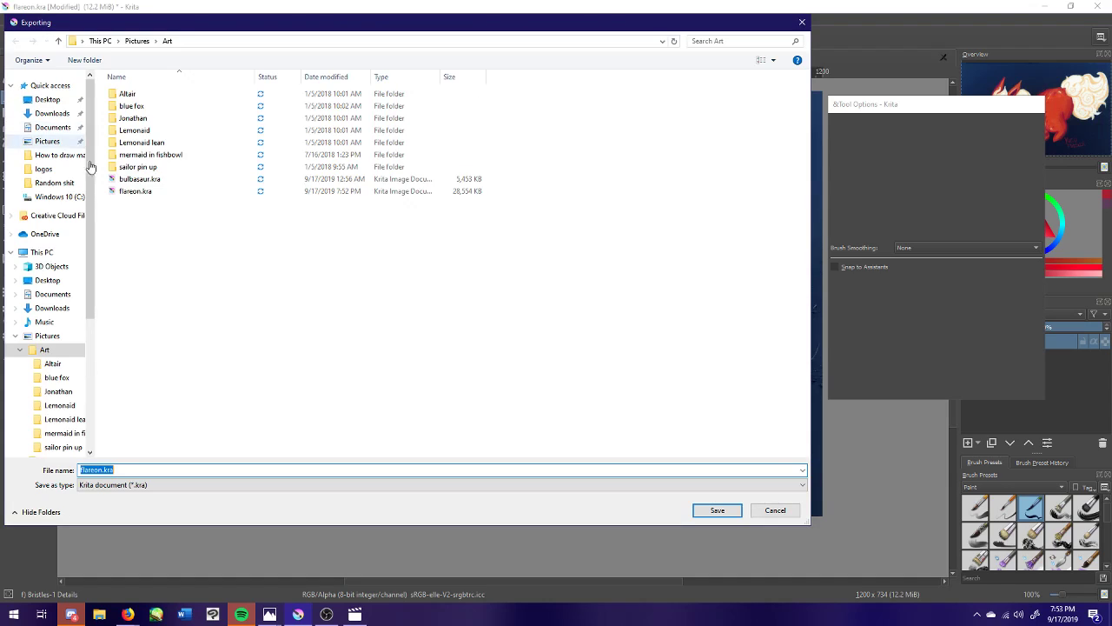
pyautogui.click(132, 485)
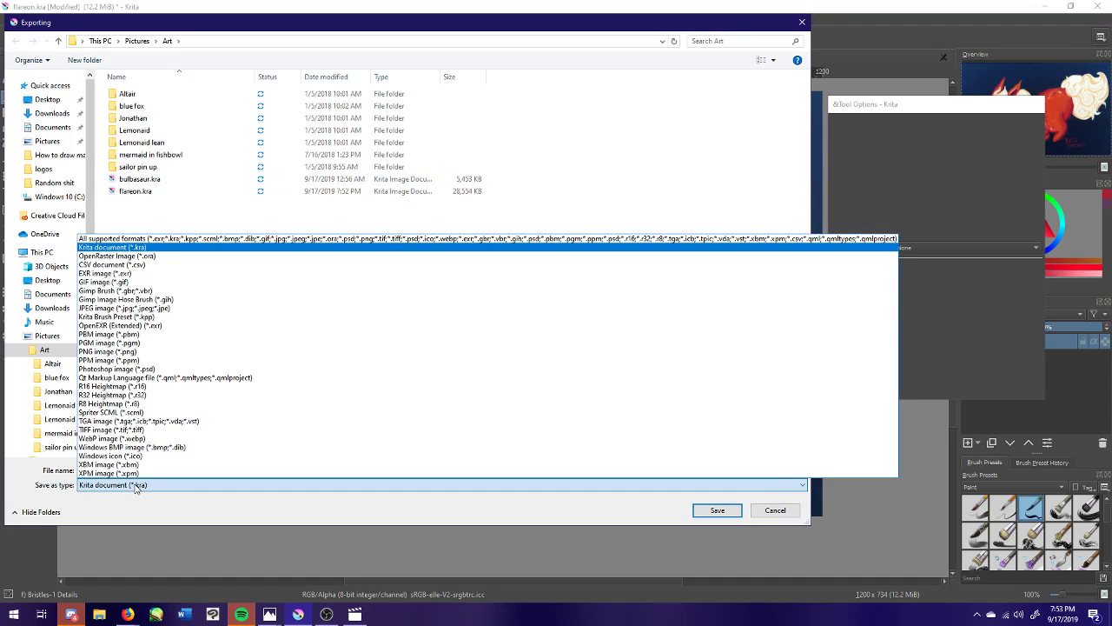
pyautogui.click(99, 353)
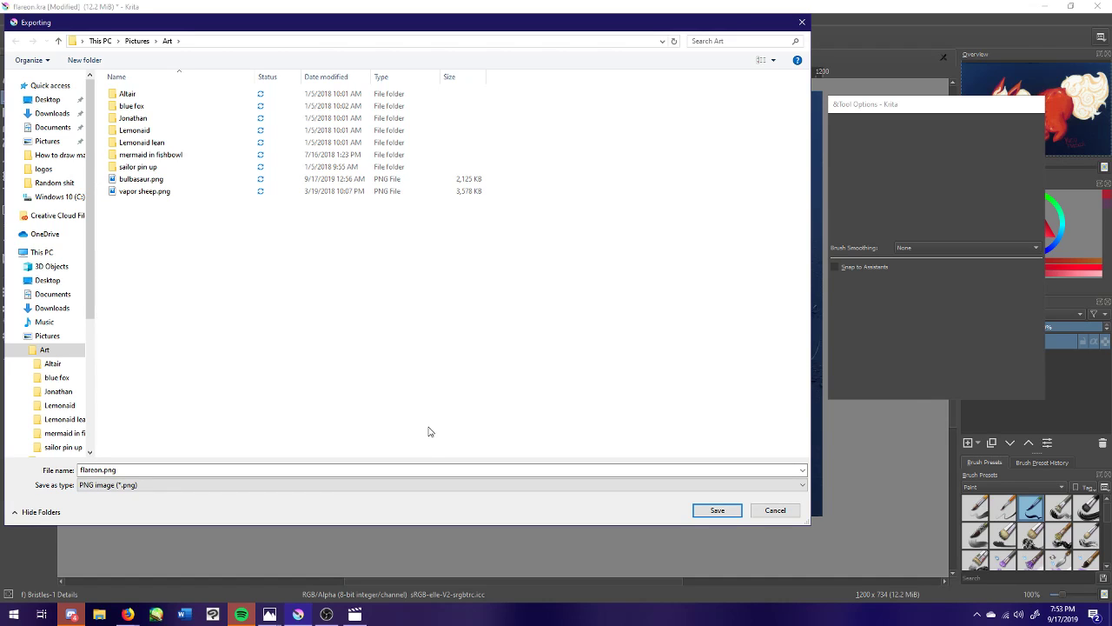
pyautogui.click(717, 511)
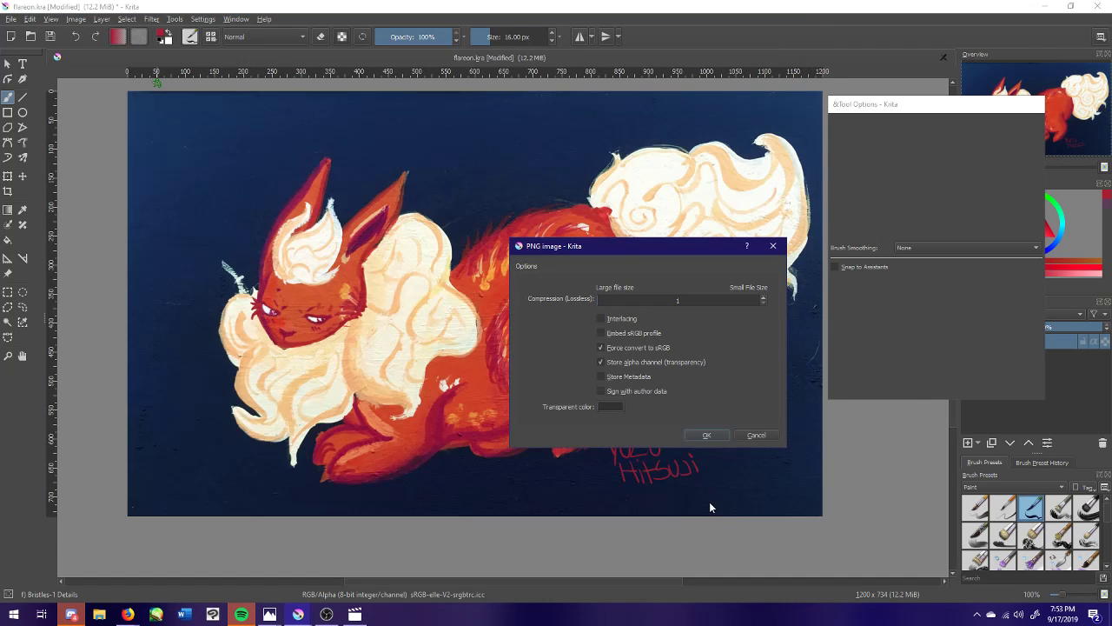
pyautogui.click(708, 434)
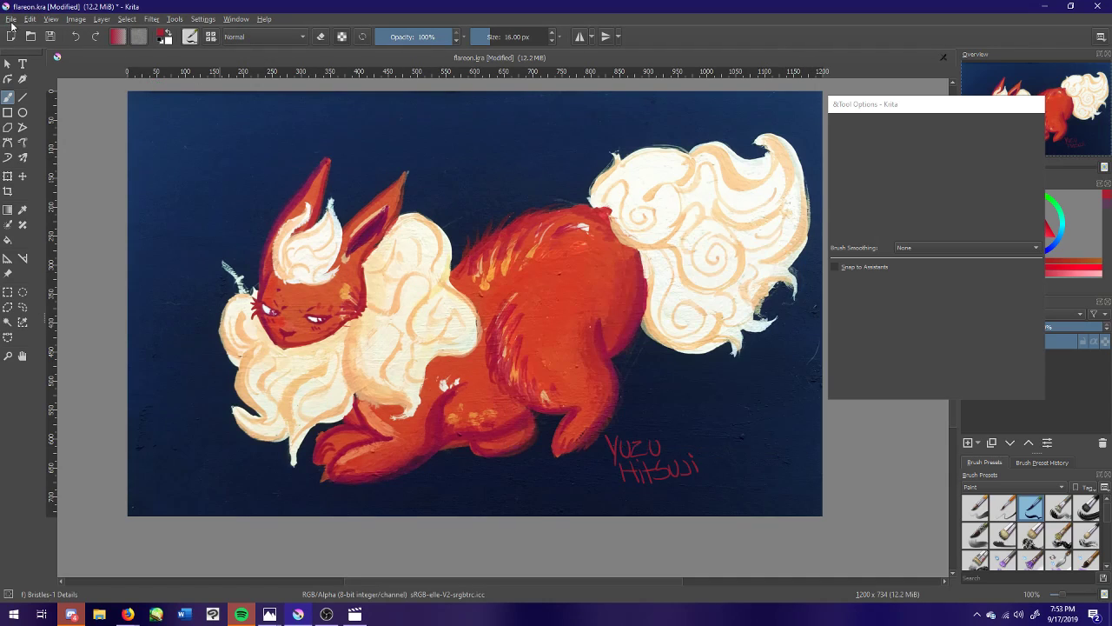
pyautogui.click(11, 19)
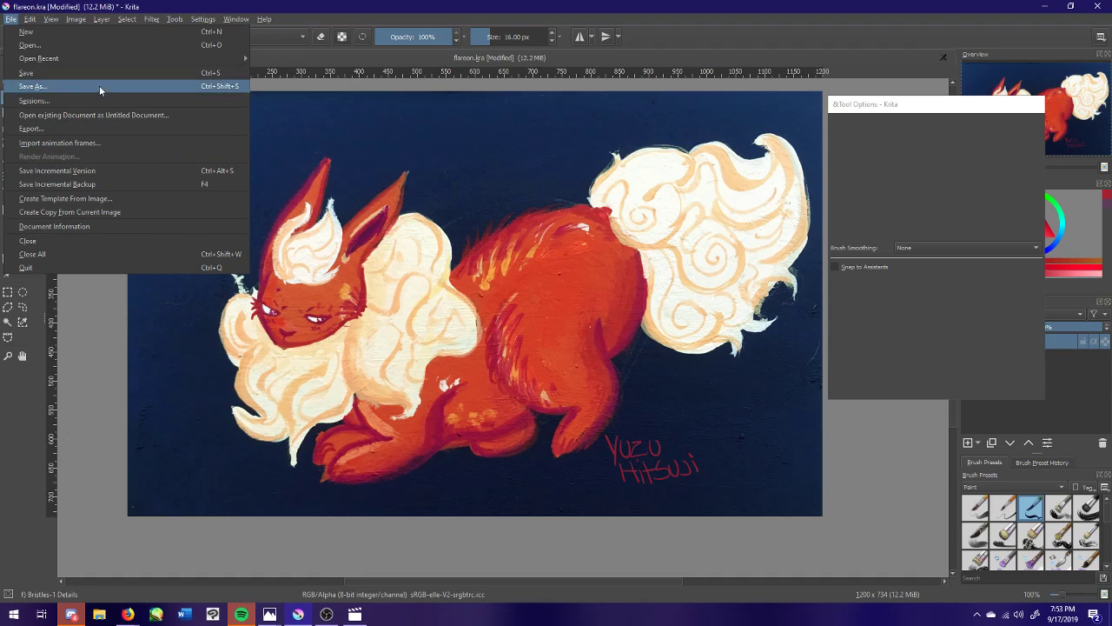
# - Export a JPEG copy, flareon.jpg, at 100% quality
pyautogui.click(39, 129)
pyautogui.click(159, 485)
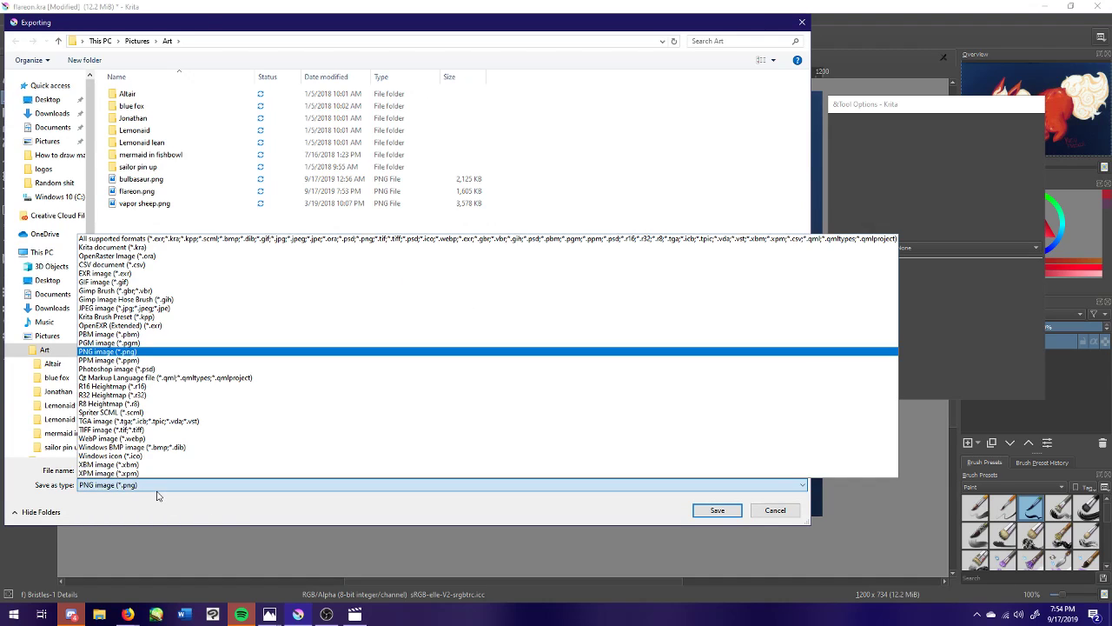
pyautogui.click(131, 308)
pyautogui.click(718, 510)
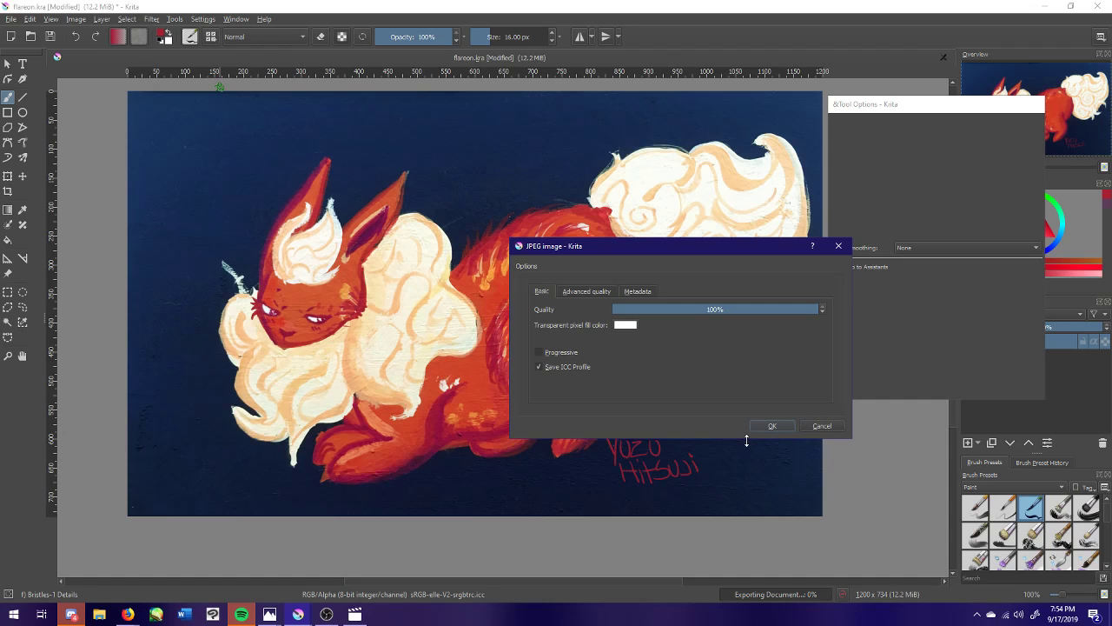
pyautogui.click(771, 427)
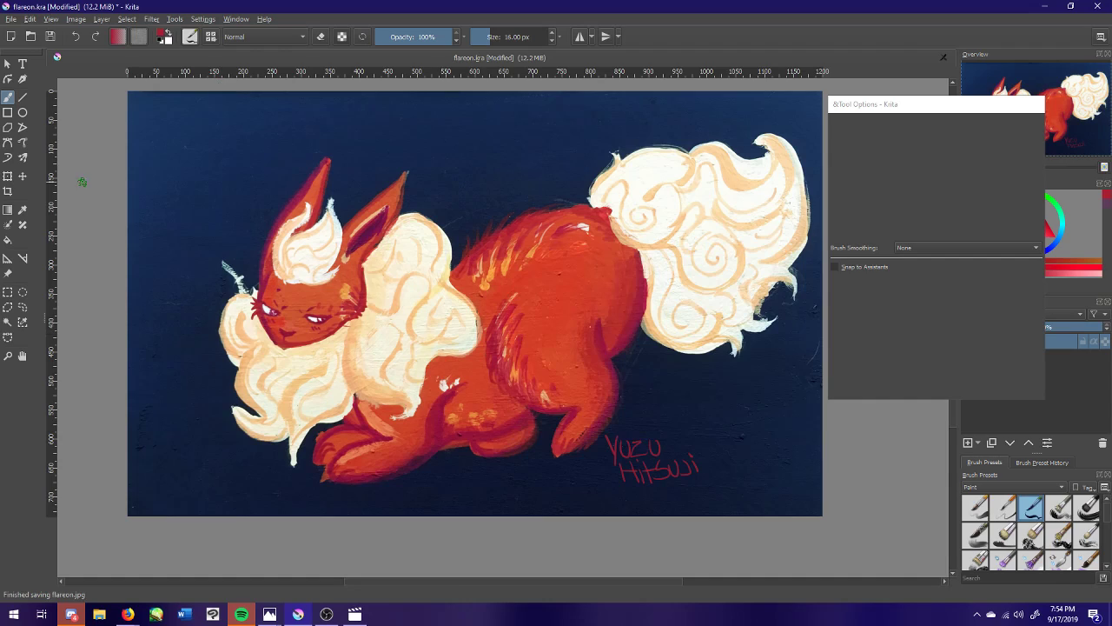